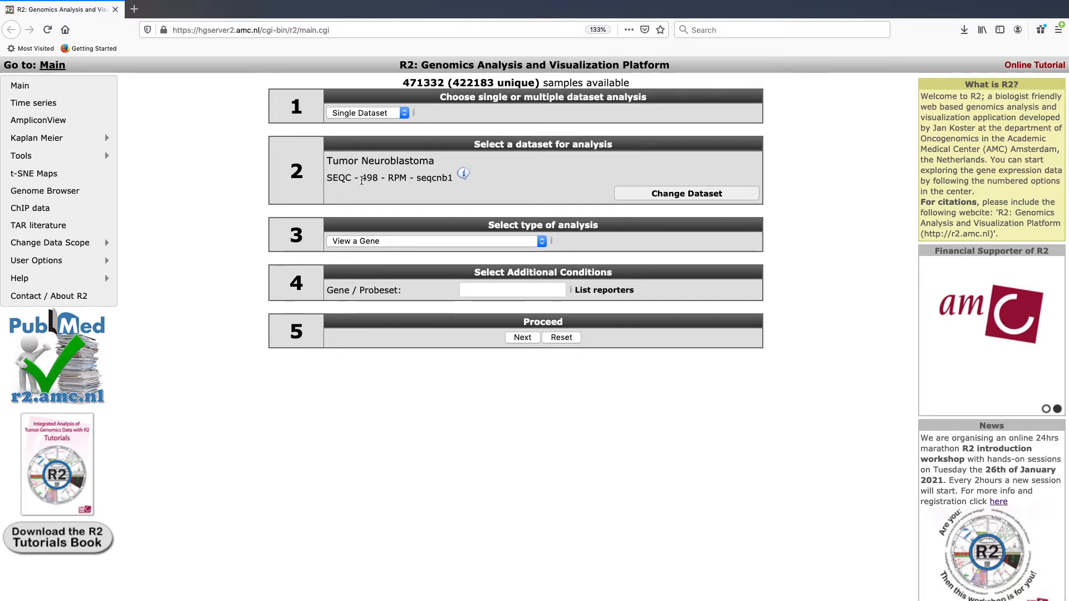
Step: Choose Principle Component Analysis (PCA) from the Meta analyses section of the analysis type list
left_click(425, 241)
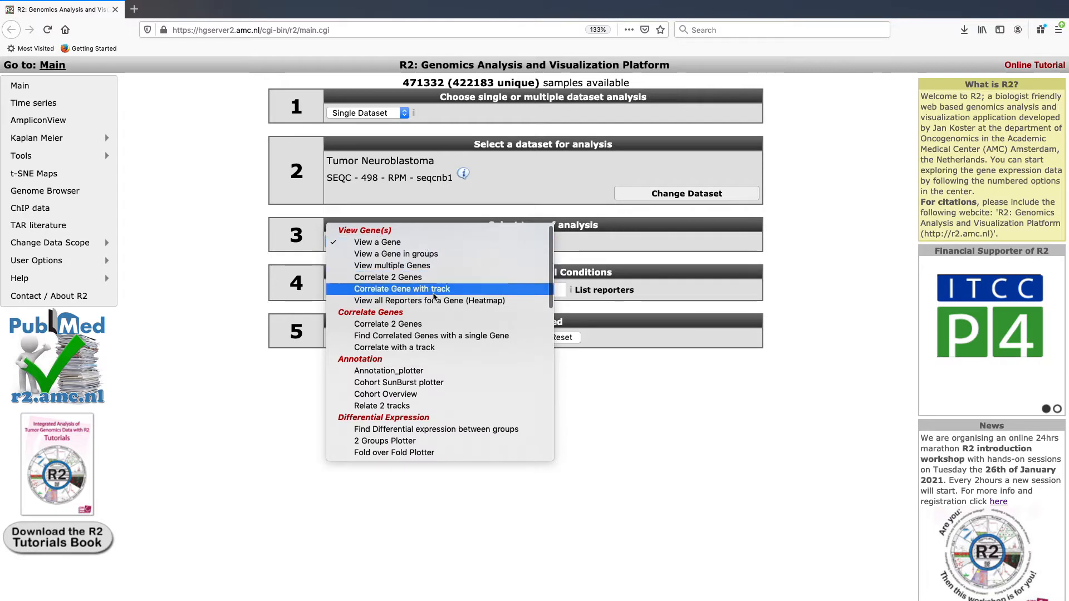
scroll(434, 297, "down", 2)
scroll(434, 296, "down", 4)
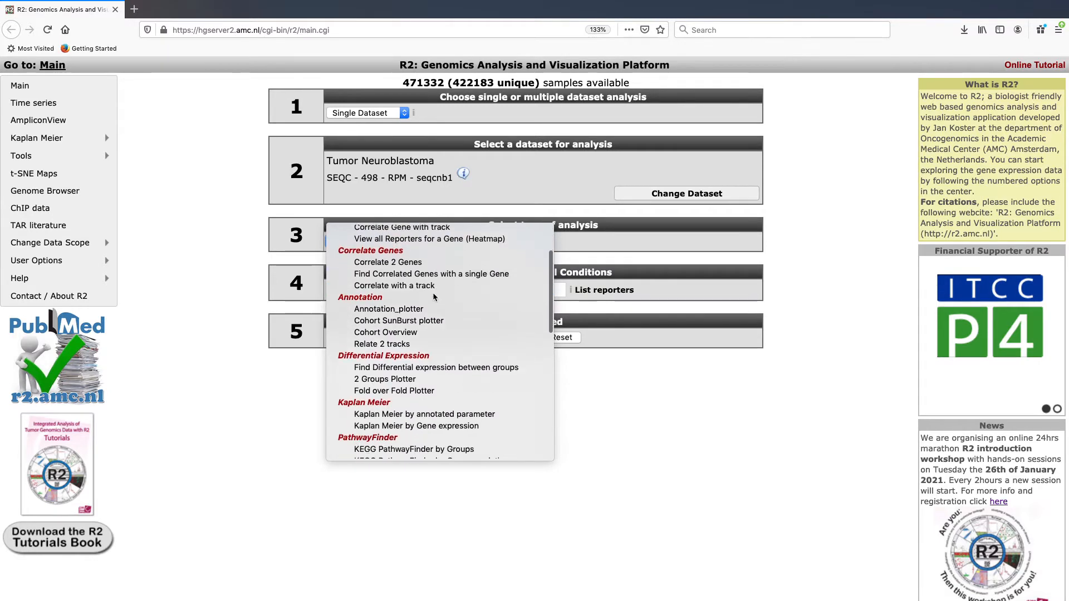
scroll(434, 297, "down", 3)
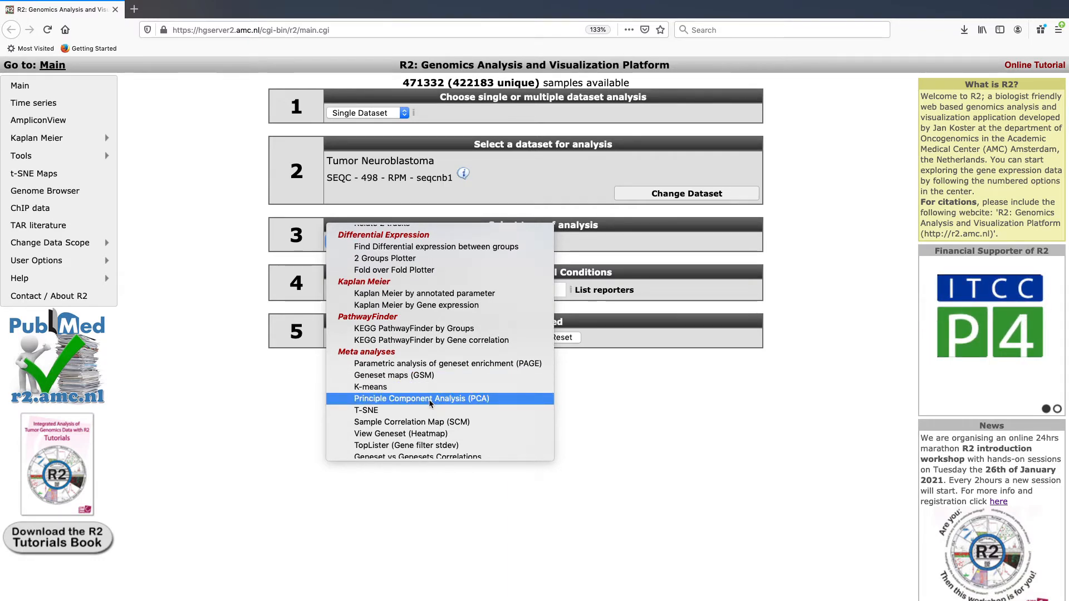
left_click(429, 401)
Step: Run the PCA with default settings and plot PC1 (0.12) against PC2 (0.06)
left_click(528, 336)
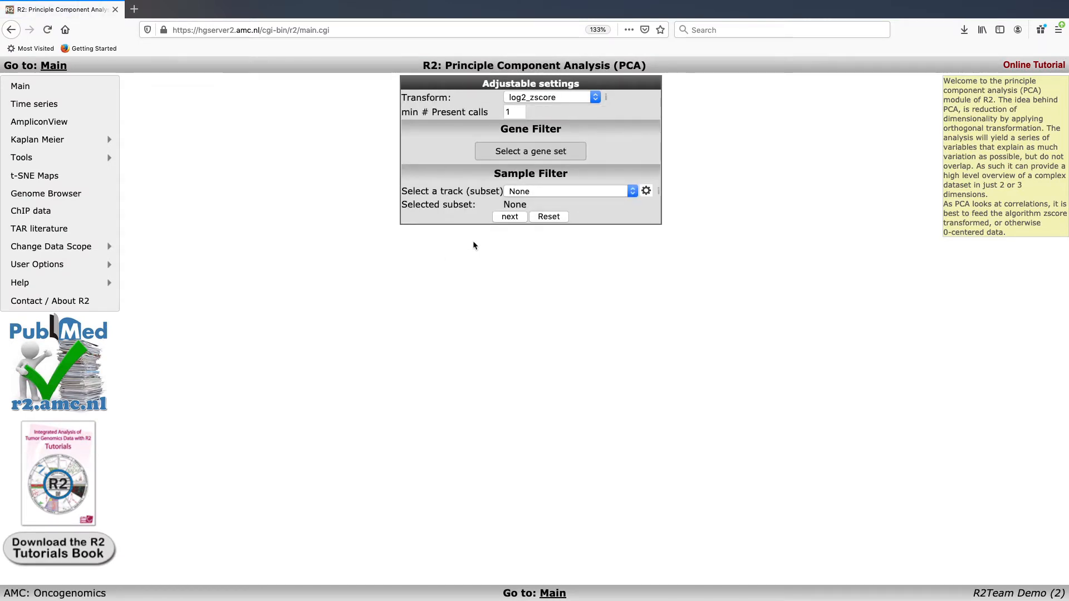
left_click(509, 217)
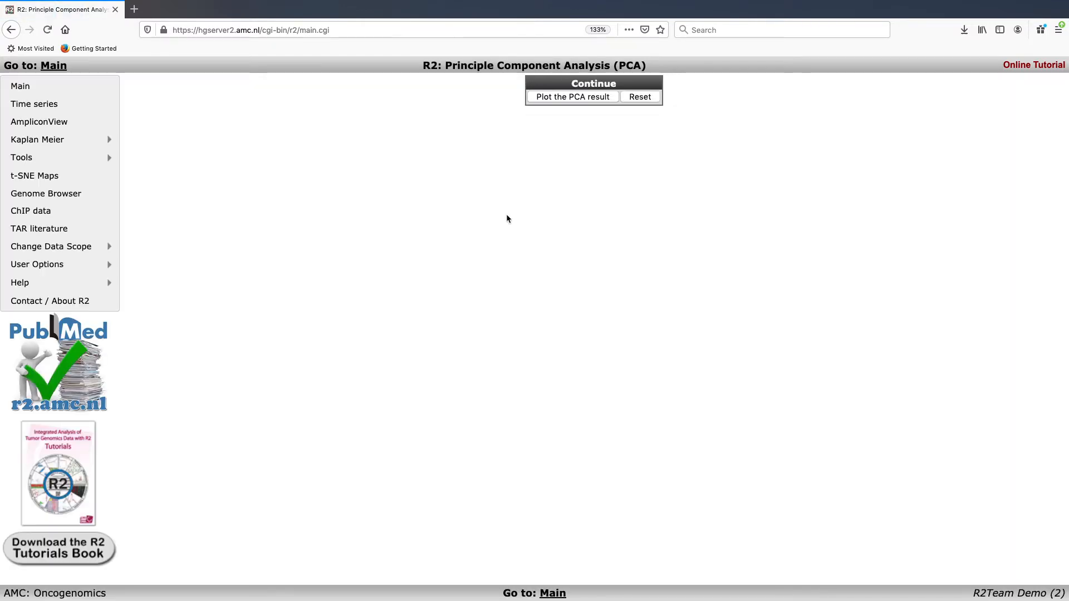
left_click(583, 99)
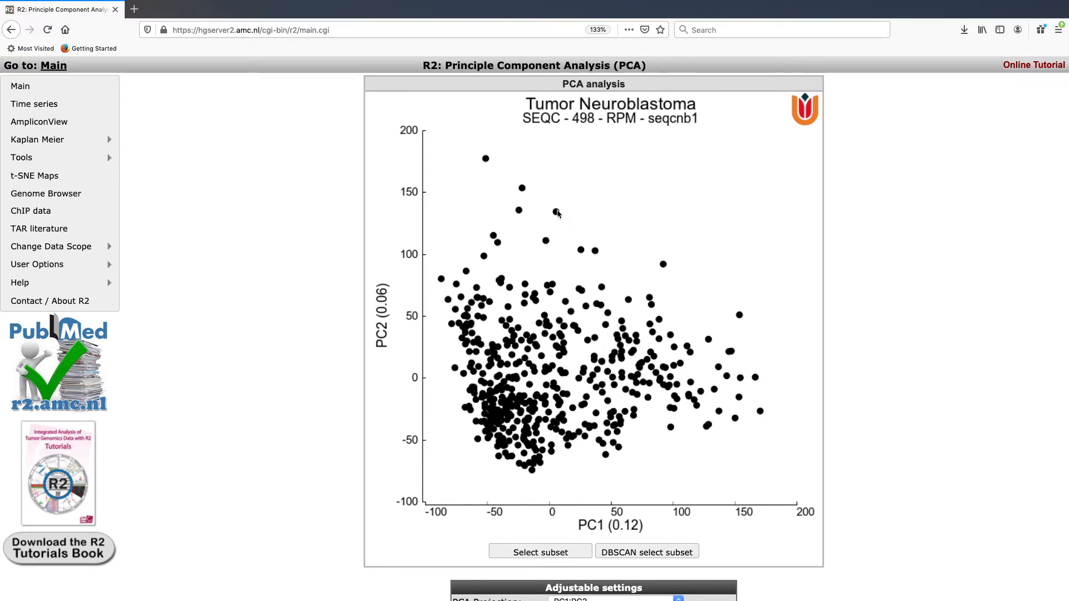
mouse_move(557, 212)
Step: Colour the PCA points by the inss_stage (5 cat) track and redraw the plot
scroll(636, 195, "down", 1)
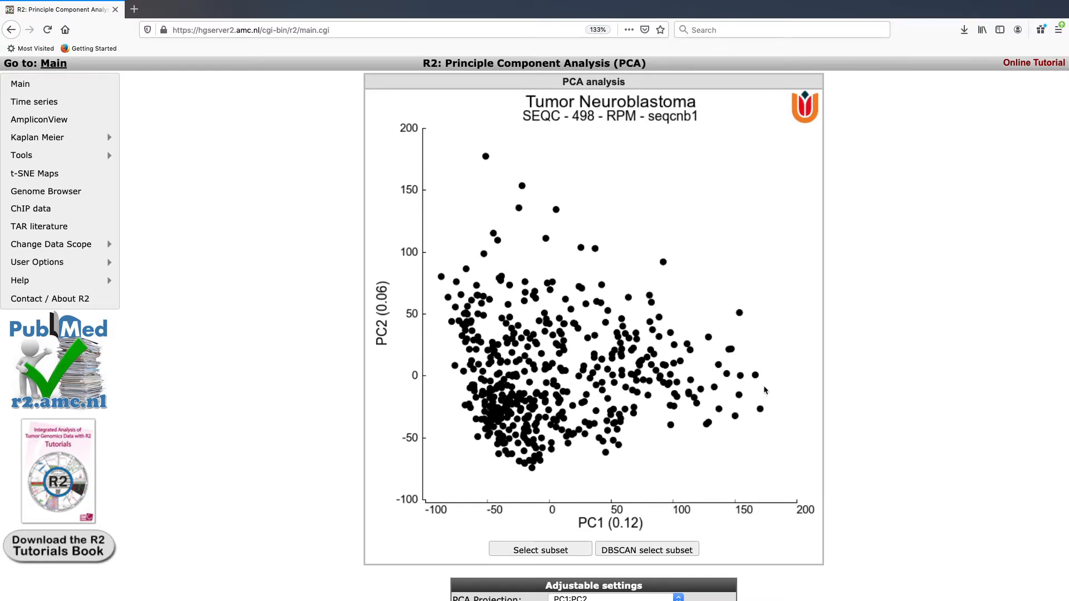
scroll(765, 389, "down", 1)
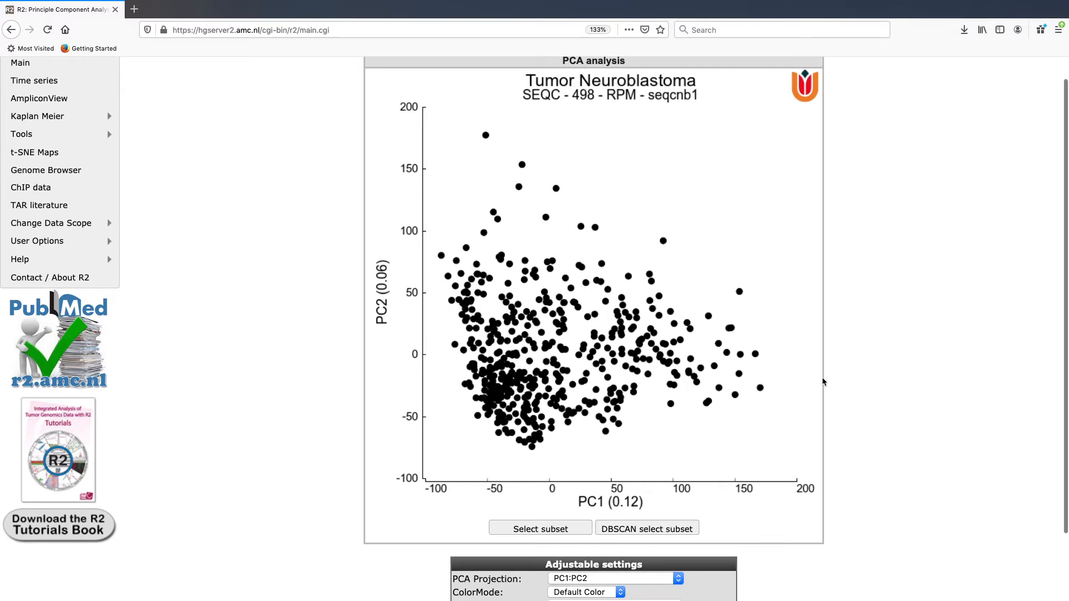
scroll(823, 382, "down", 1)
scroll(824, 382, "down", 2)
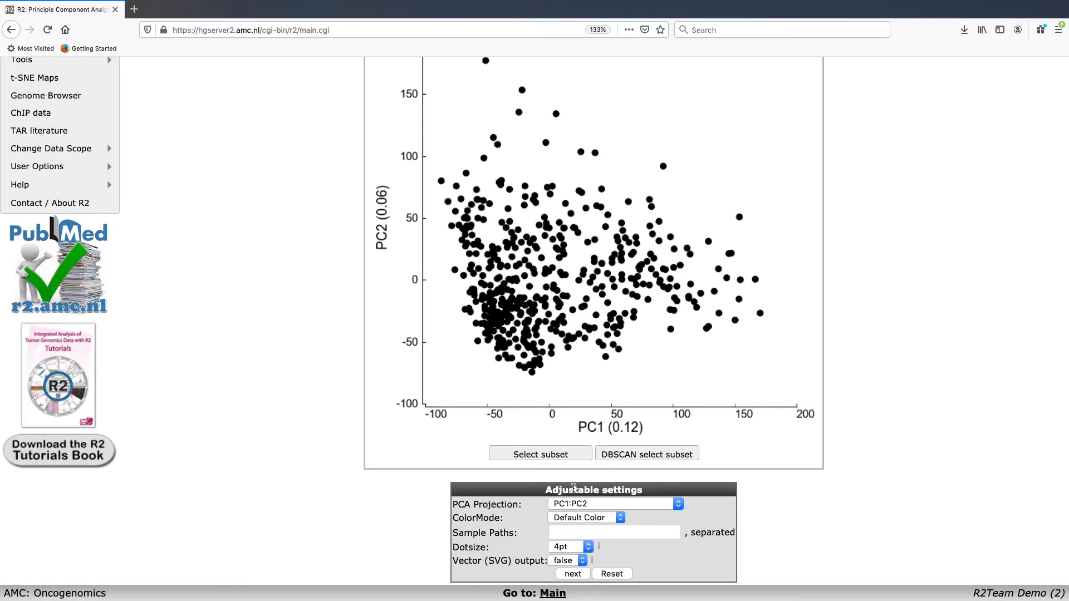
left_click(614, 521)
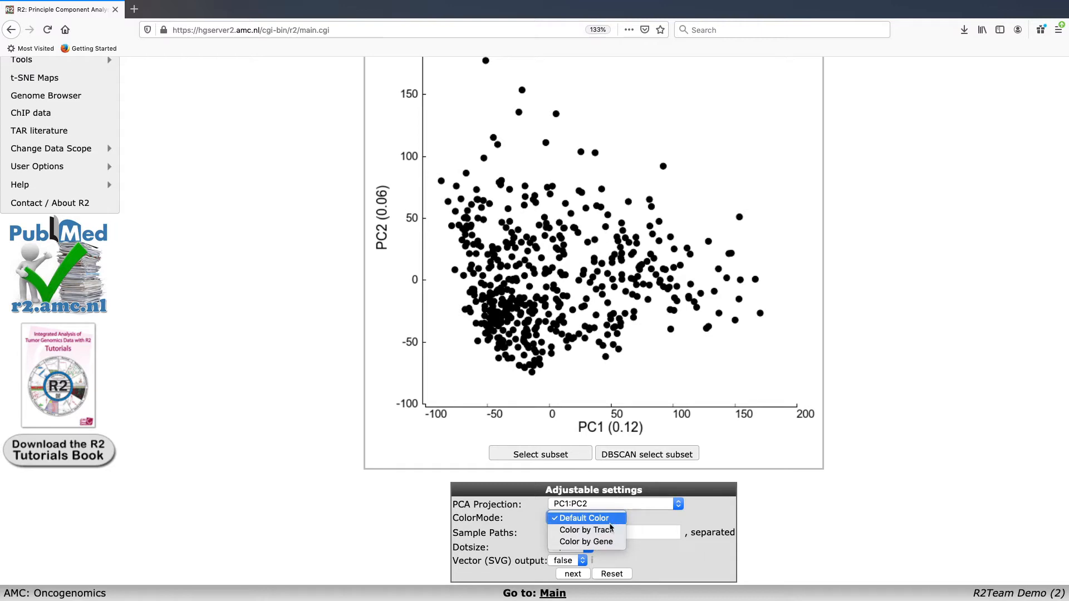
left_click(608, 530)
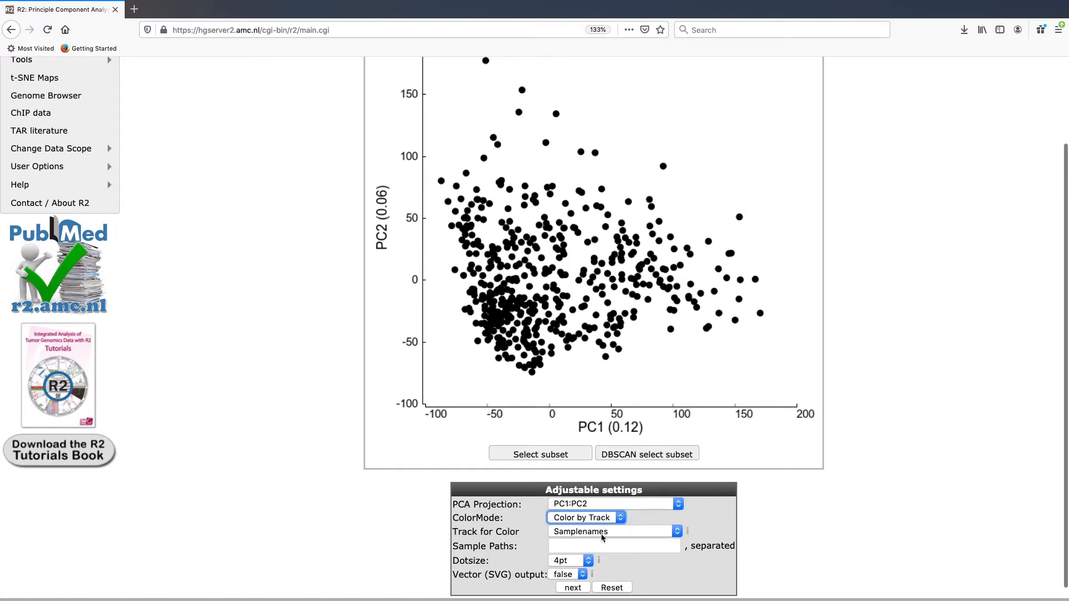
left_click(602, 534)
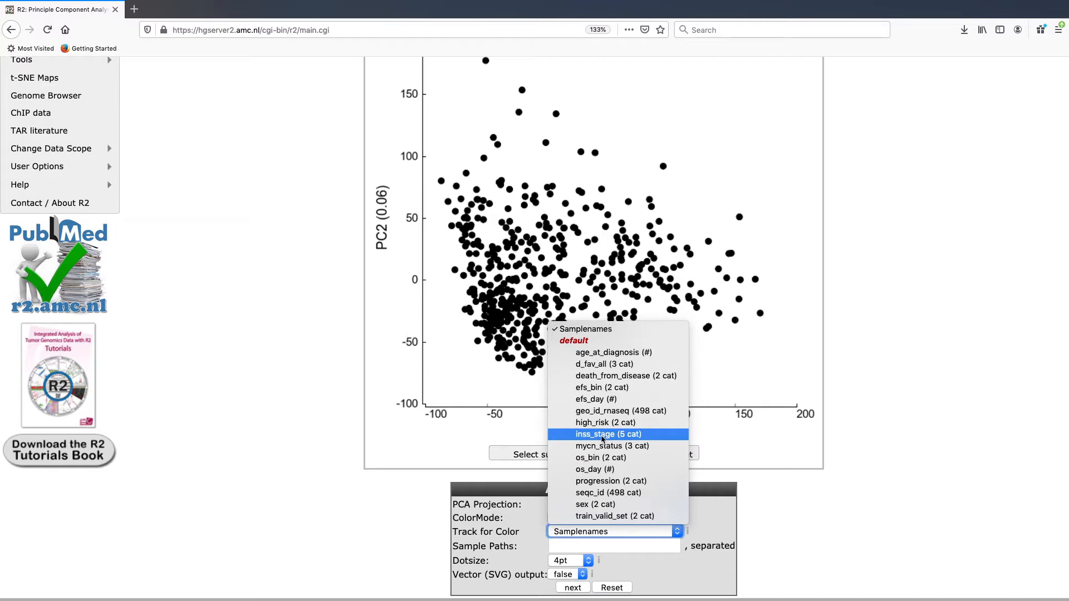
left_click(601, 439)
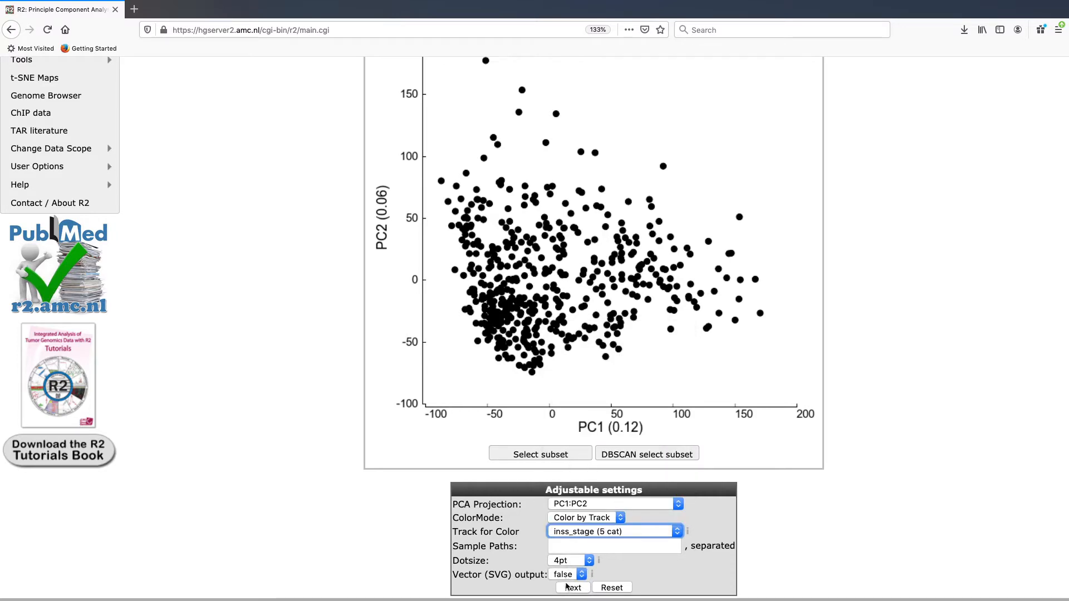
left_click(568, 588)
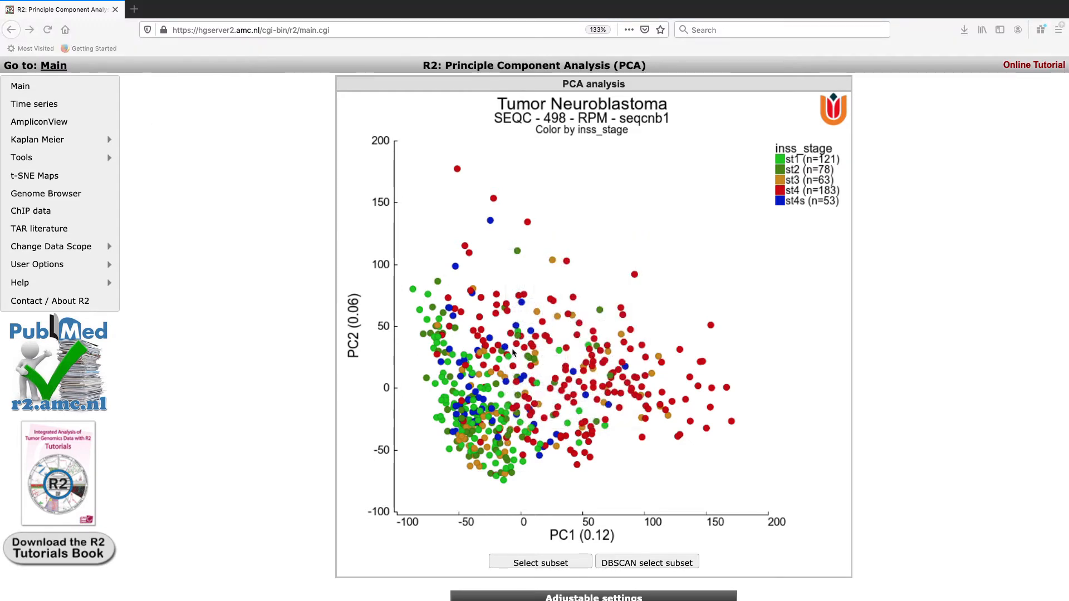
Step: Switch the PCA projection to PC2:PC3 and redraw, keeping the inss_stage colouring
left_click(300, 422)
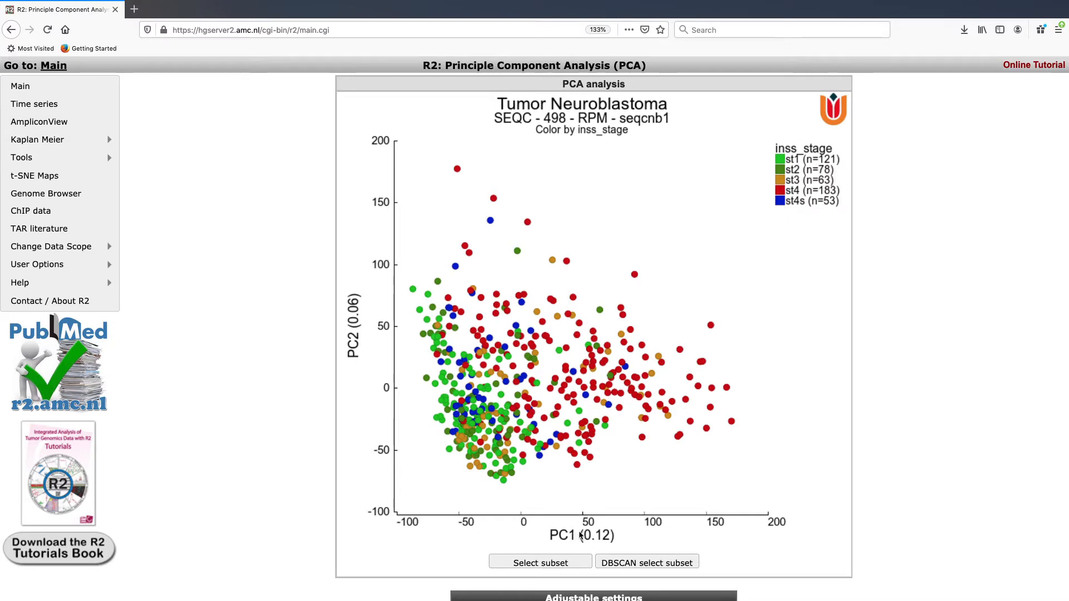
scroll(378, 364, "down", 4)
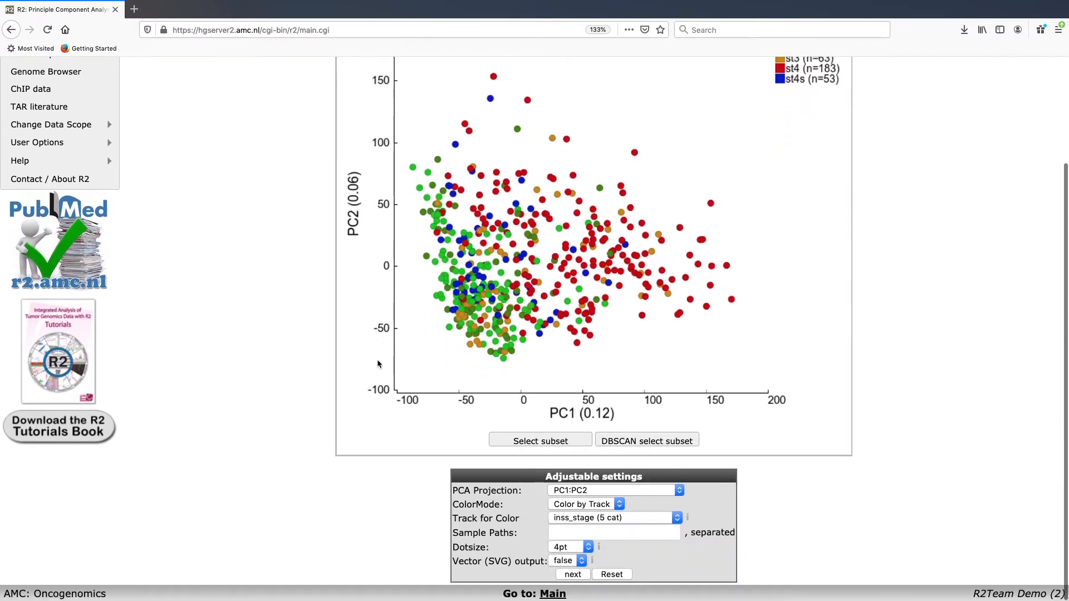
left_click(578, 491)
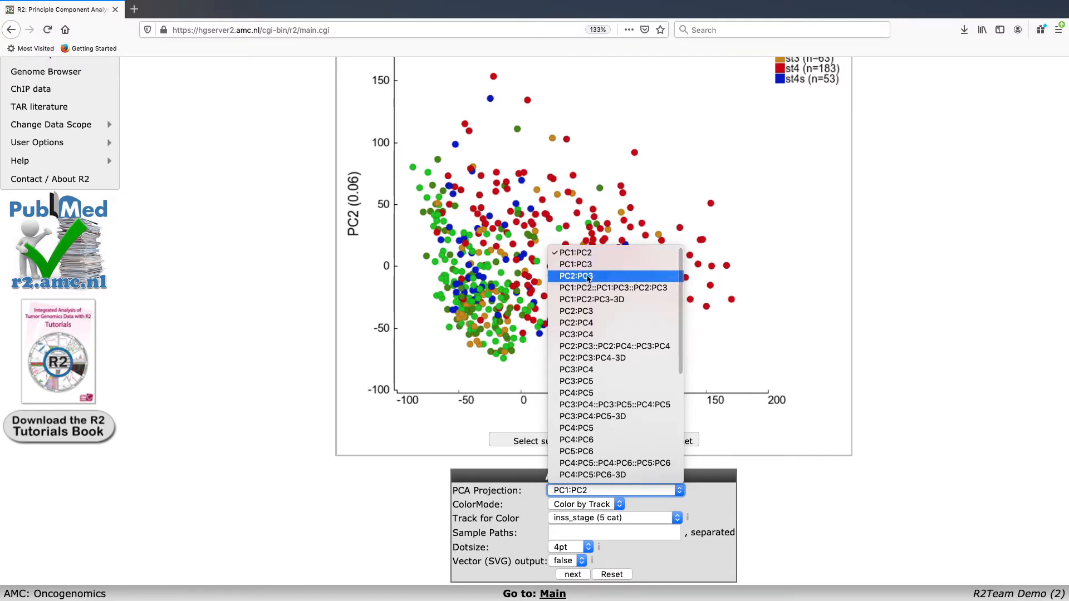
left_click(583, 280)
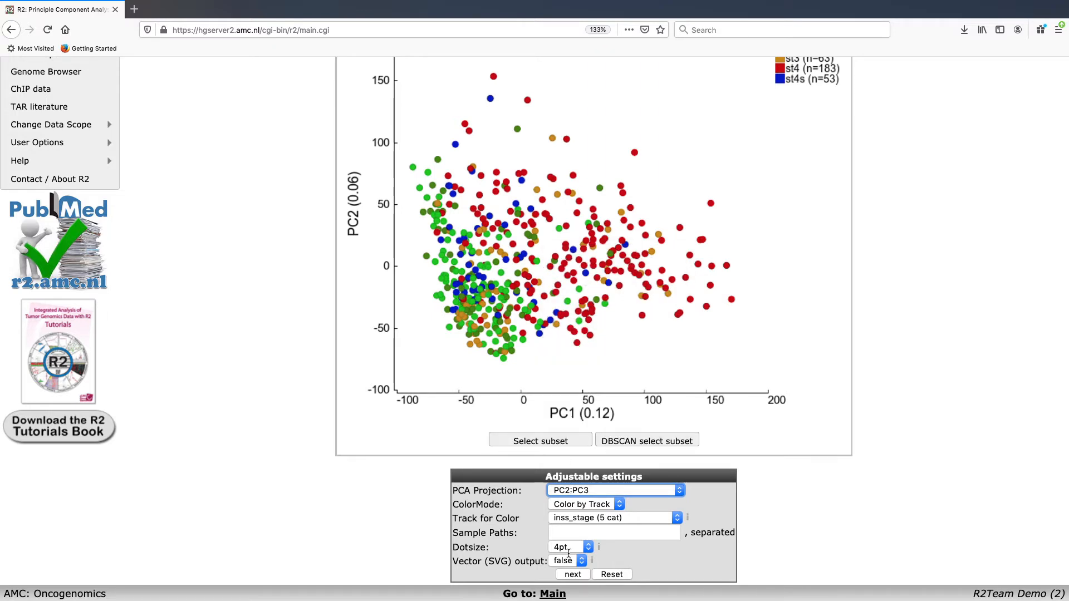
left_click(572, 577)
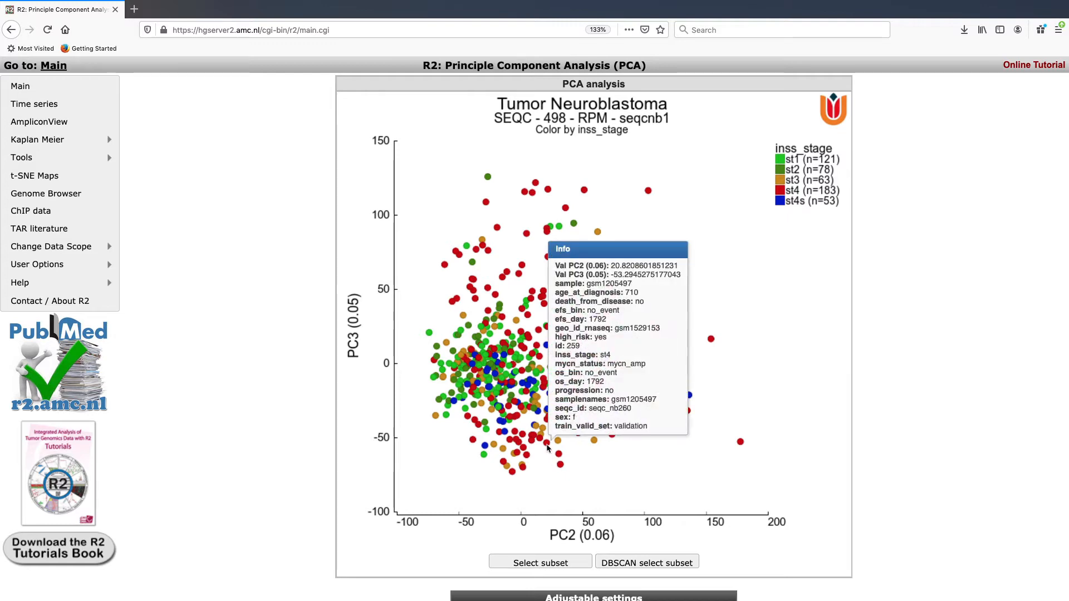
scroll(720, 467, "down", 3)
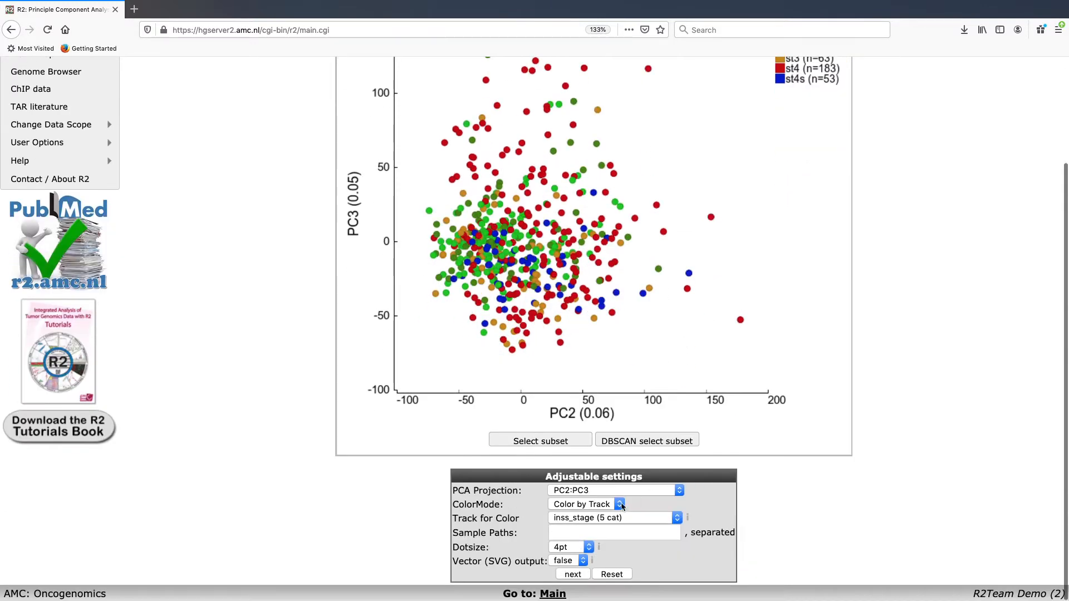
Step: Generate the PC1:PC2:PC3-3D projection and rotate the 3-D point cloud by dragging
left_click(671, 490)
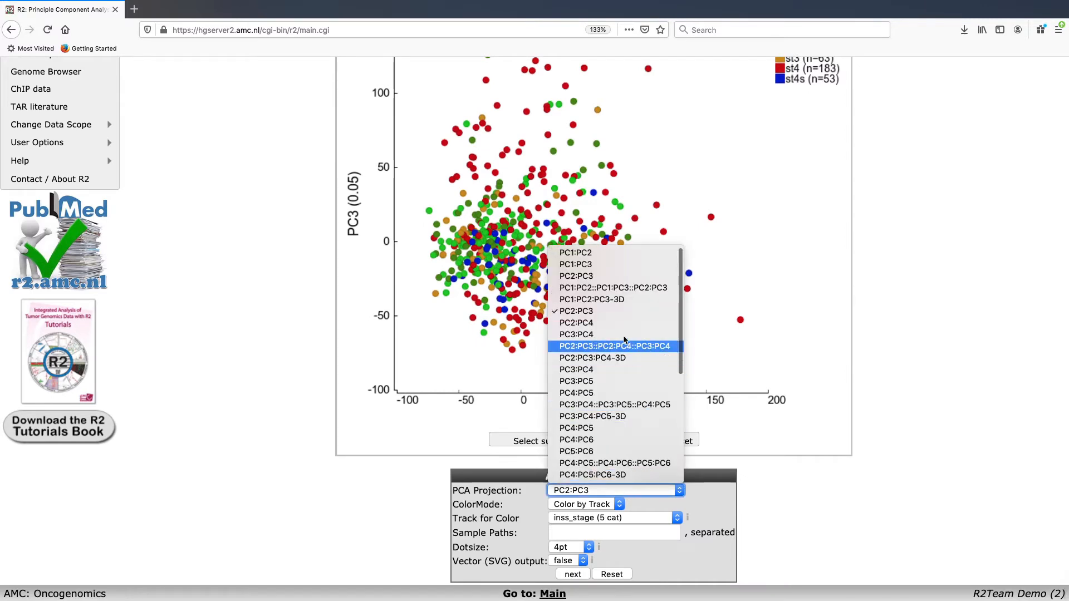
left_click(623, 303)
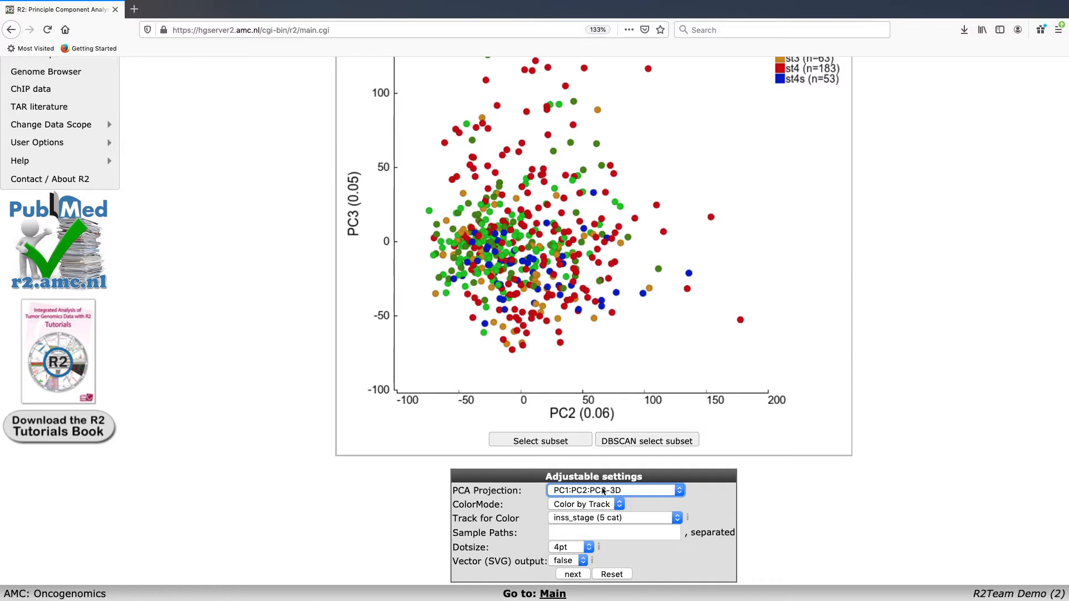
left_click(574, 575)
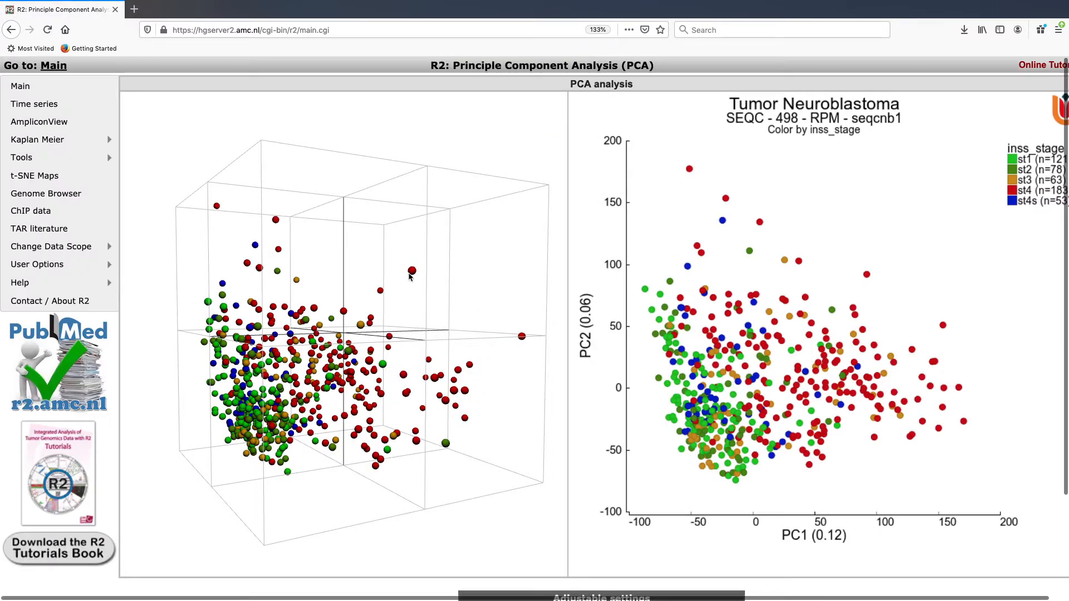
left_click_drag(407, 279, 407, 317)
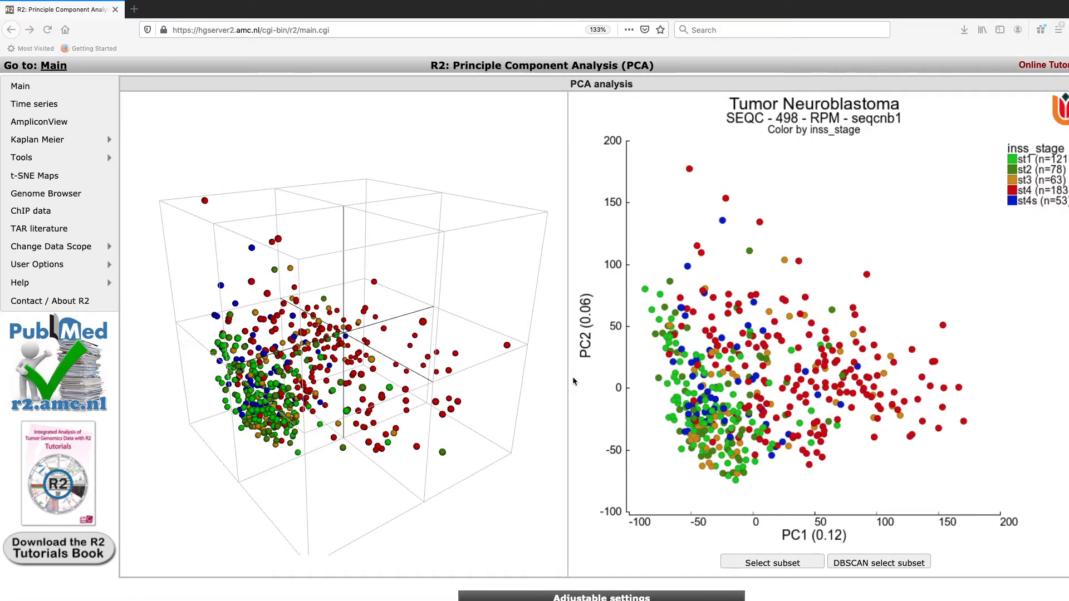
left_click(573, 382)
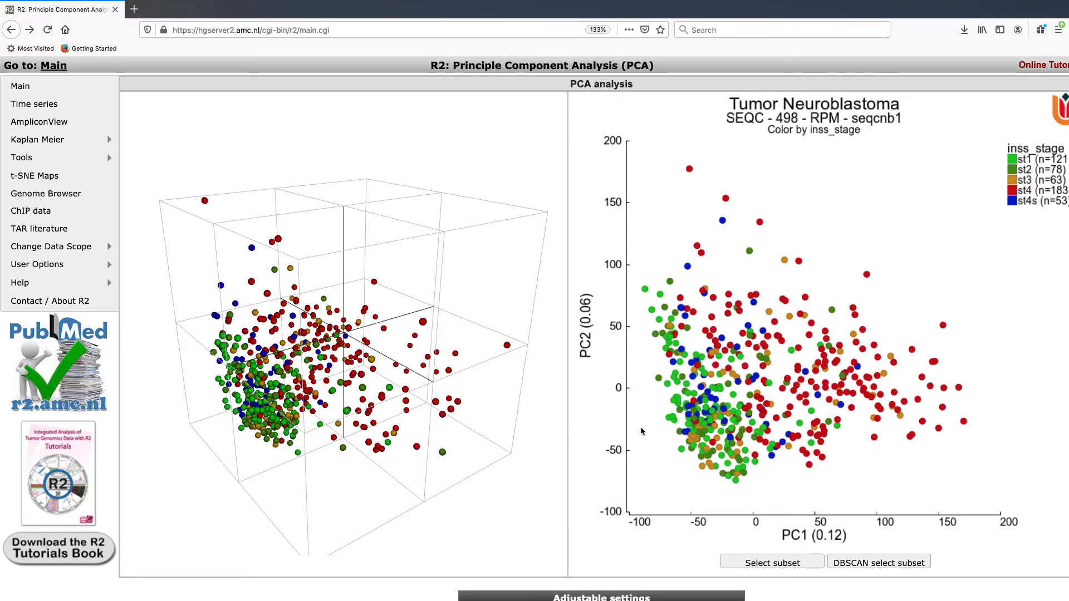
scroll(642, 432, "down", 3)
scroll(642, 432, "down", 1)
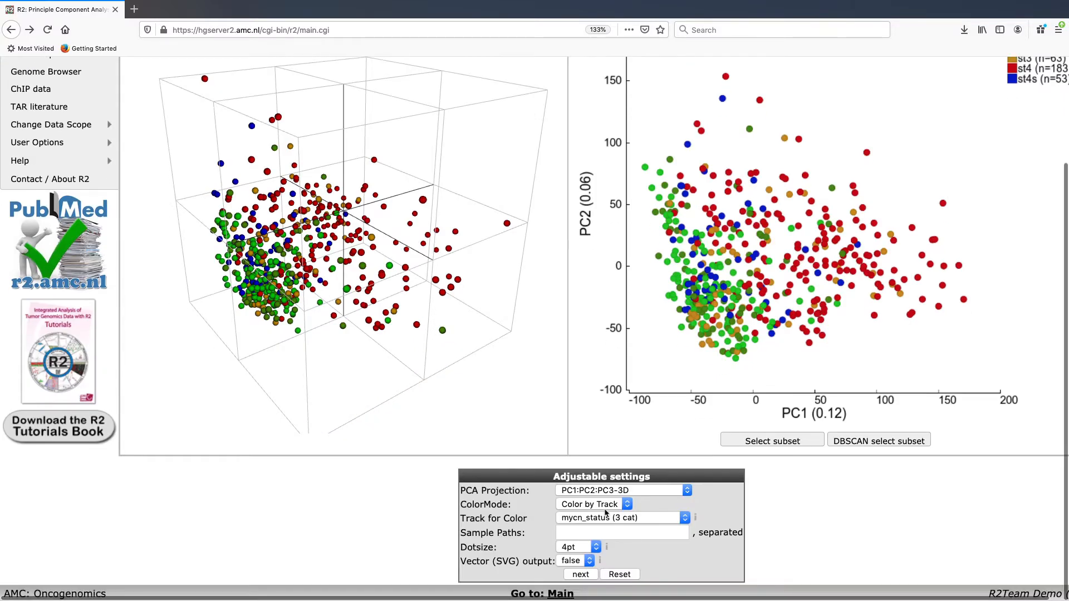
Step: Recolour both PCA plots by mycn_status and rotate the 3-D view to a new angle
left_click(601, 520)
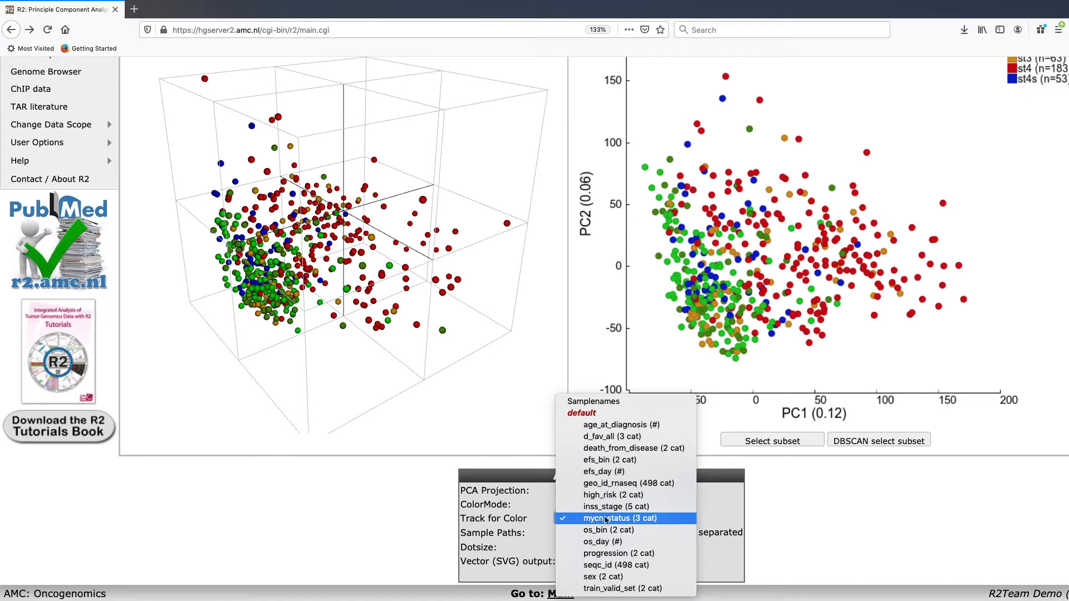
left_click(605, 522)
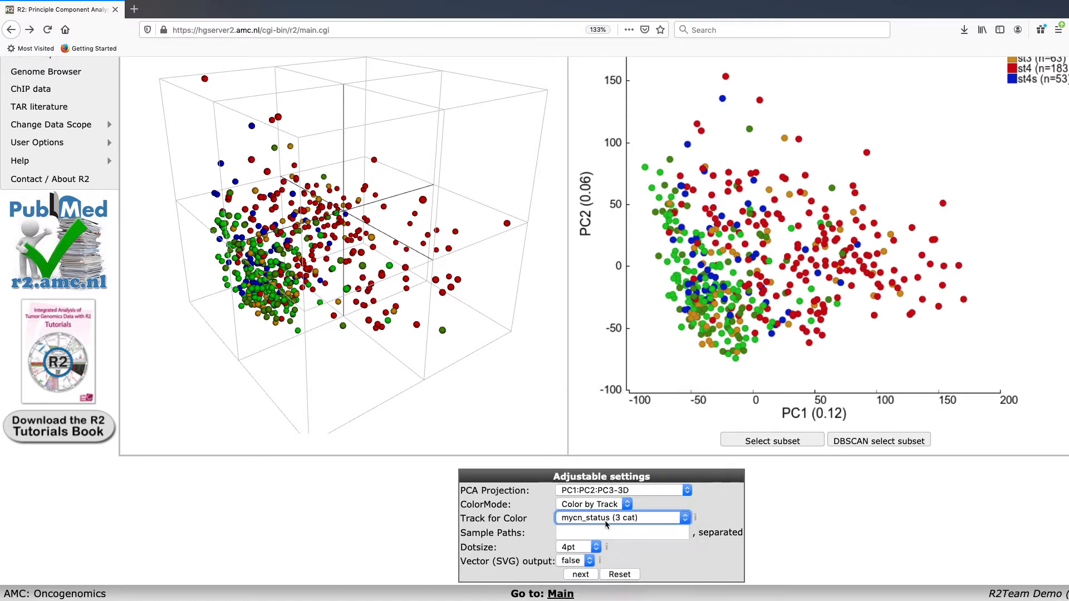
left_click(585, 577)
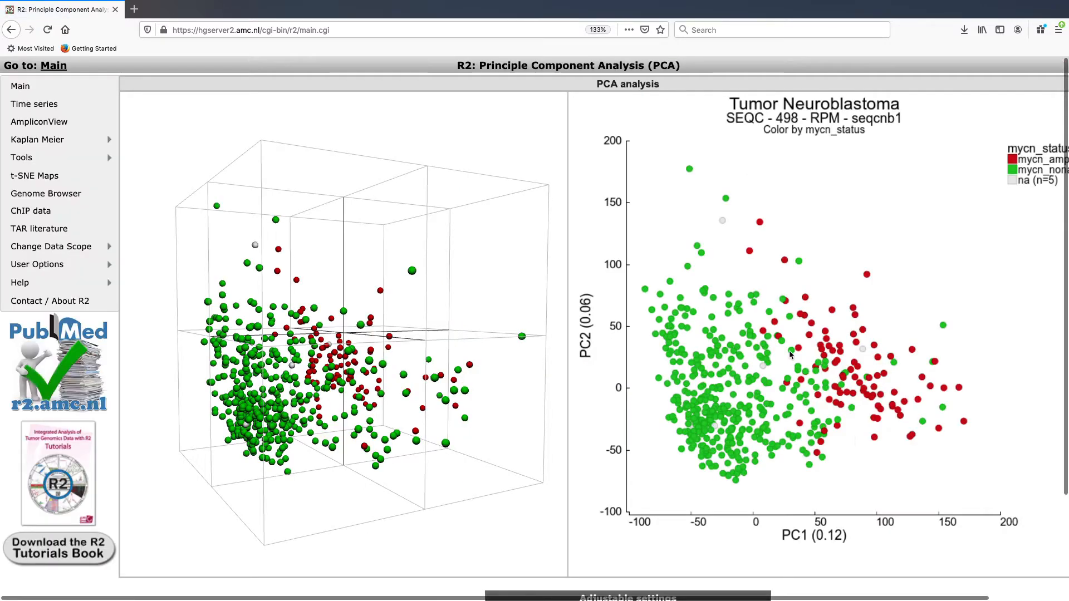
left_click_drag(455, 280, 395, 373)
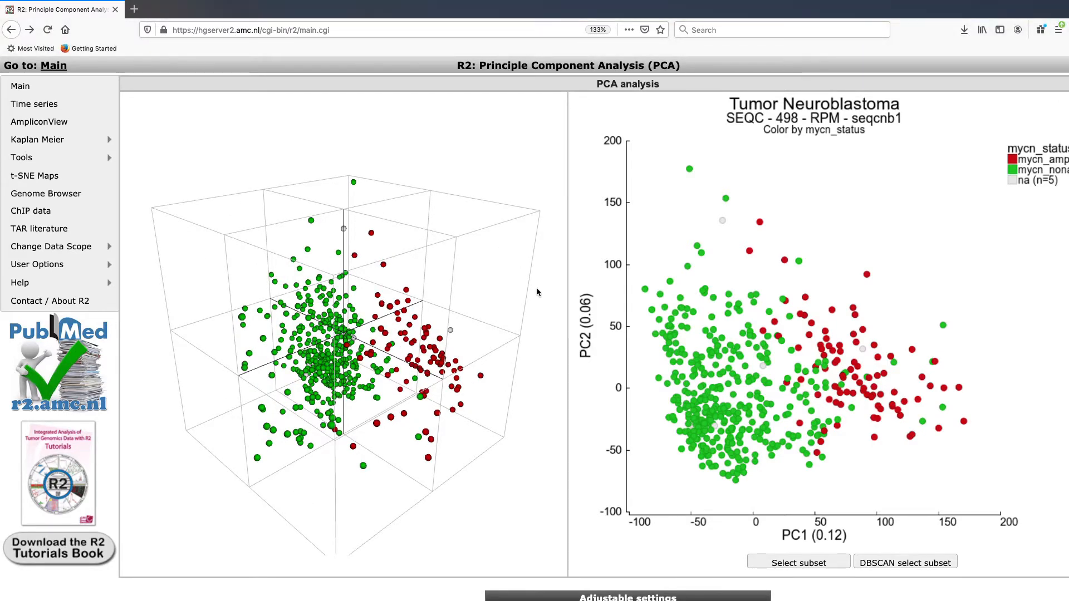
scroll(536, 287, "down", 3)
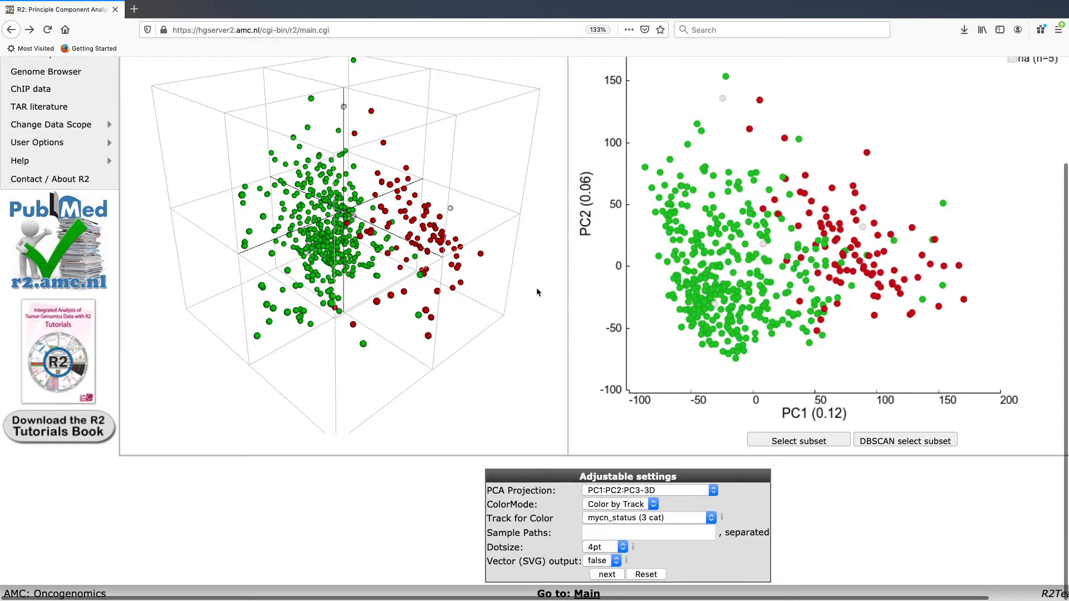
Step: Set the projection to PC1:PC2 and colour samples by gene MYCN (NM_005378)
left_click(630, 491)
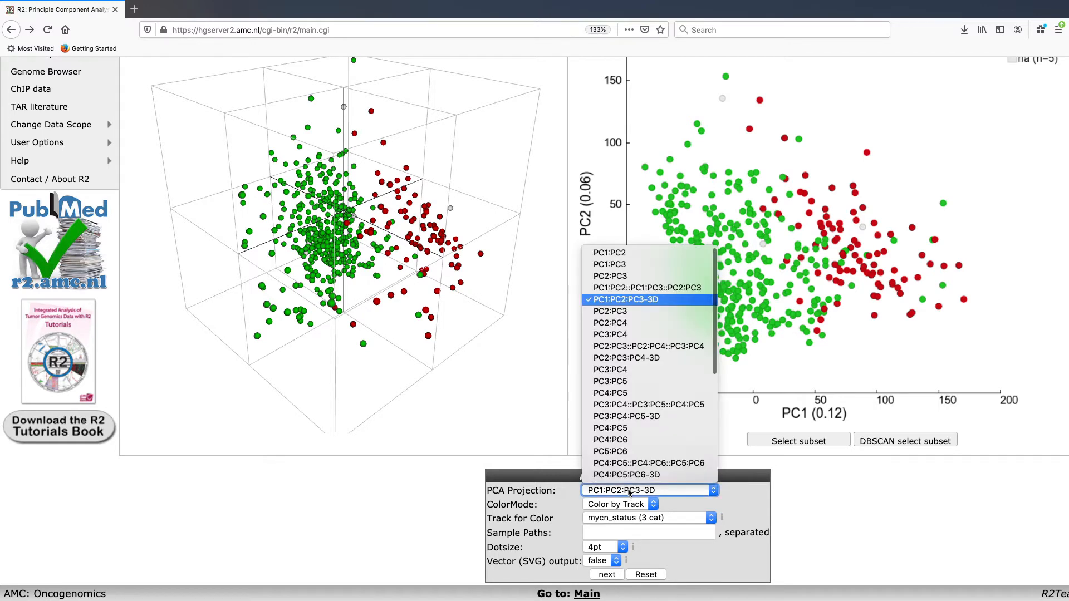
left_click(637, 254)
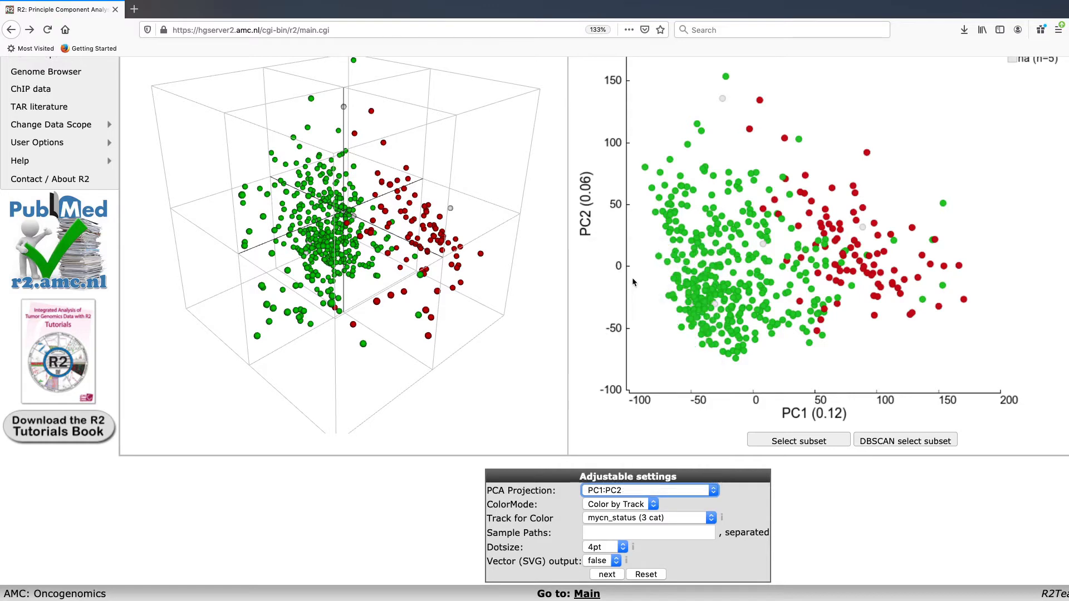
left_click(637, 505)
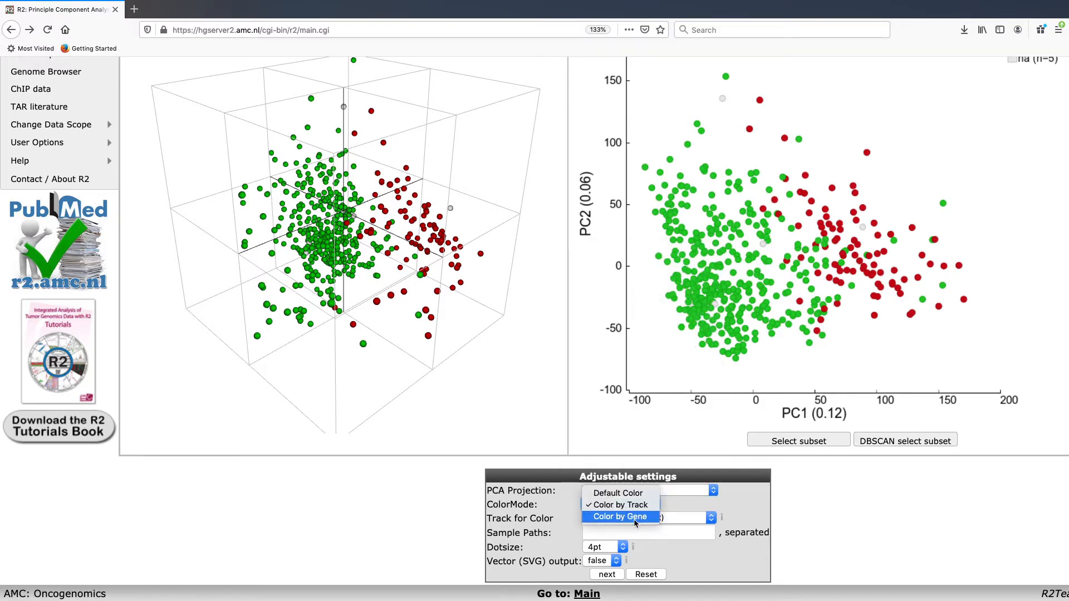
left_click(620, 517)
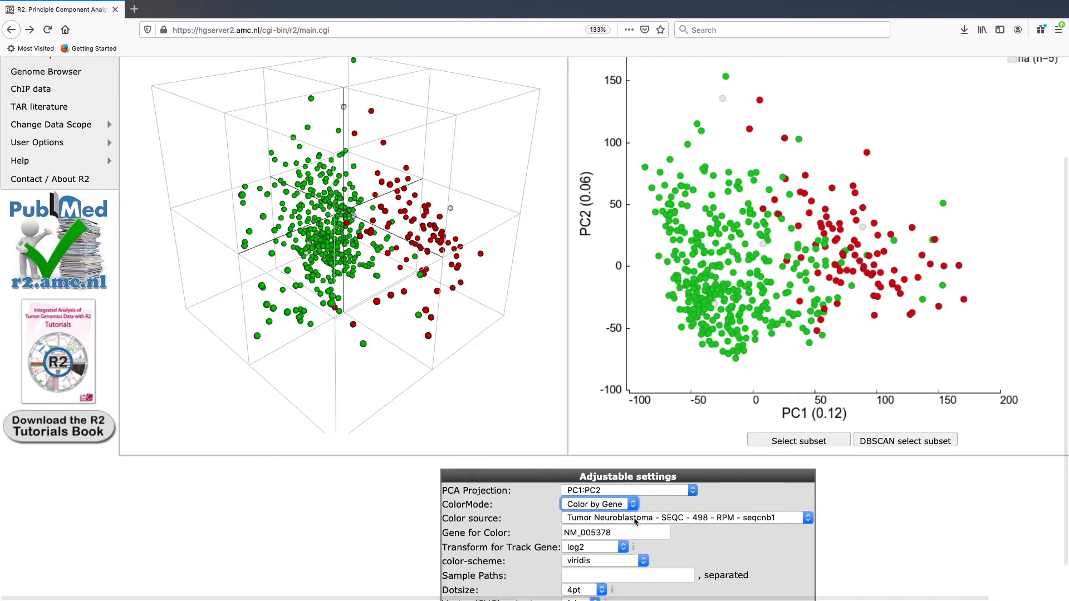
double_click(652, 534)
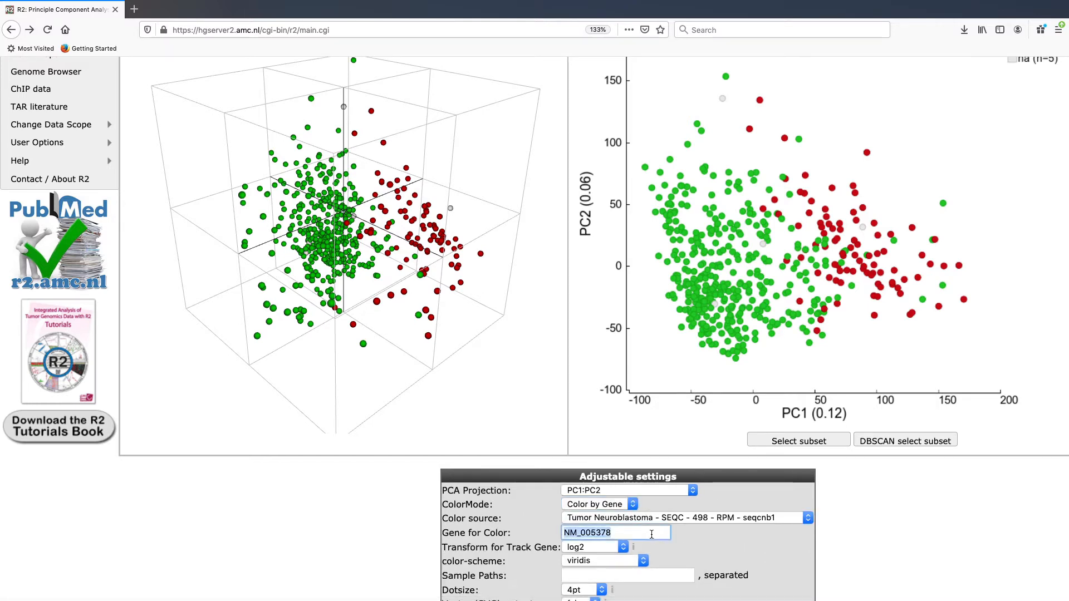
key("BackSpace")
type("MYCN")
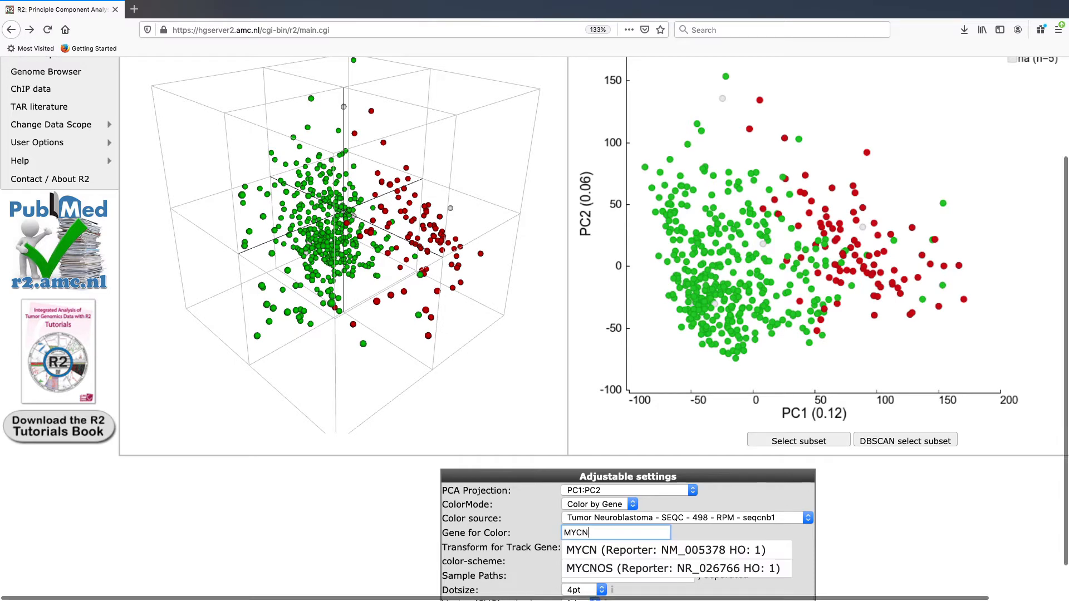
left_click(644, 550)
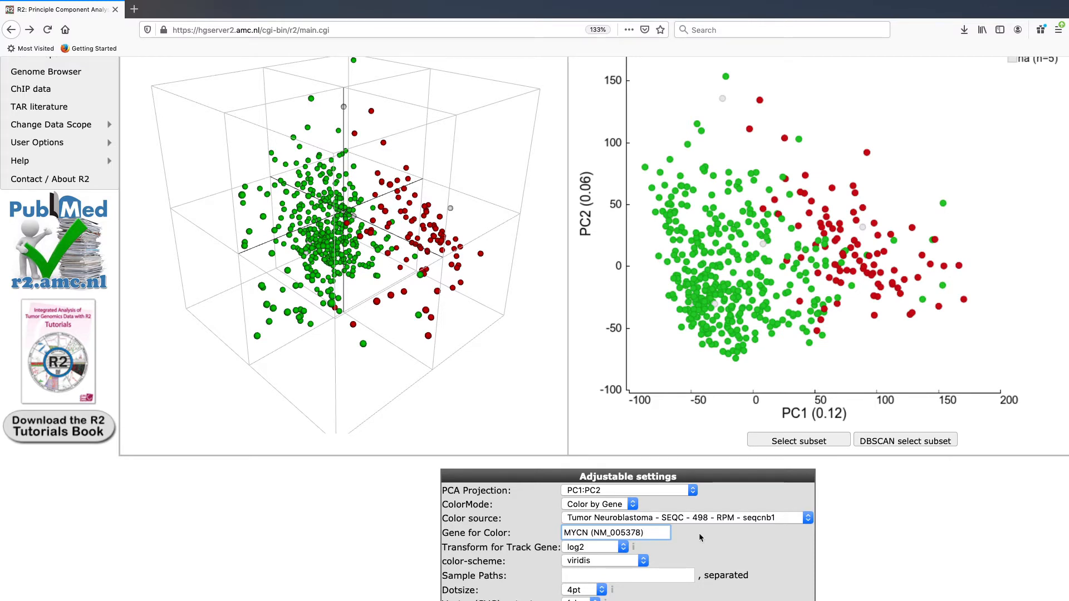
Step: Choose the BuYlRd(7) colour scheme and redraw the PCA plot
scroll(701, 538, "down", 1)
scroll(700, 538, "down", 1)
left_click(635, 518)
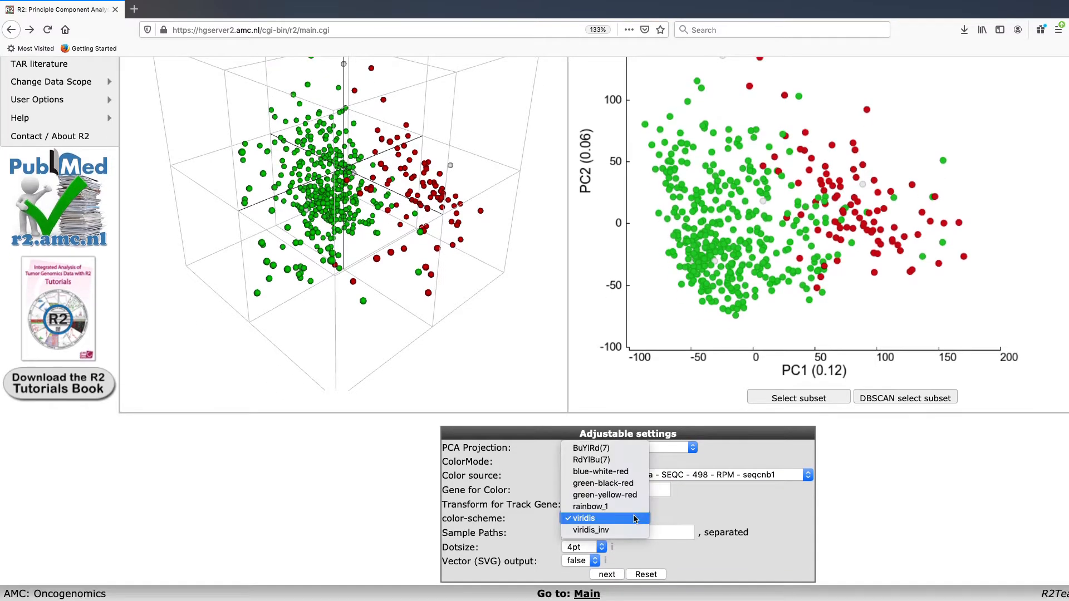
left_click(620, 449)
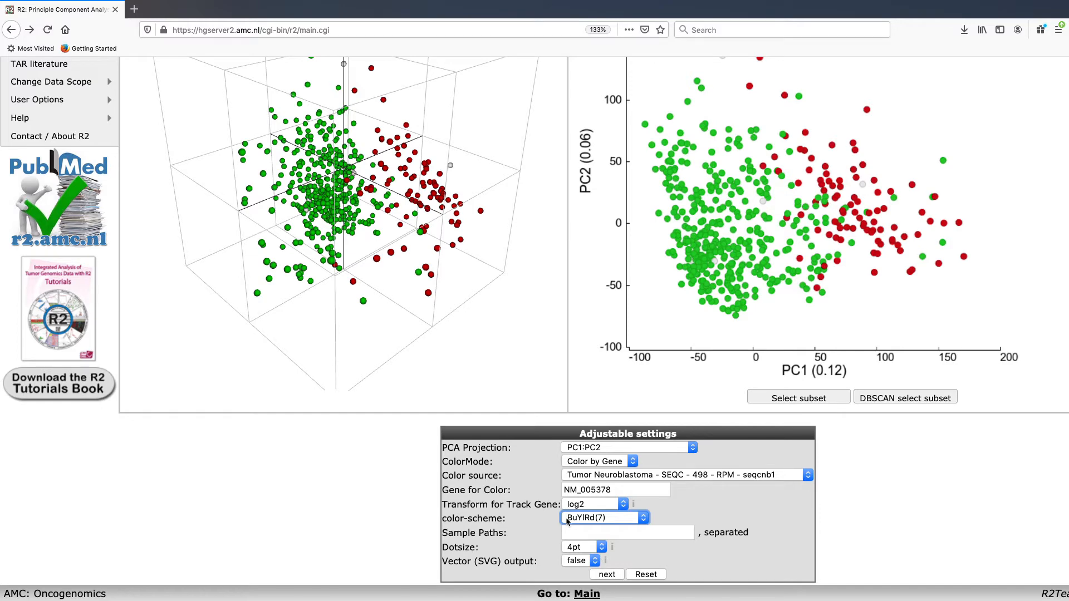
left_click(607, 574)
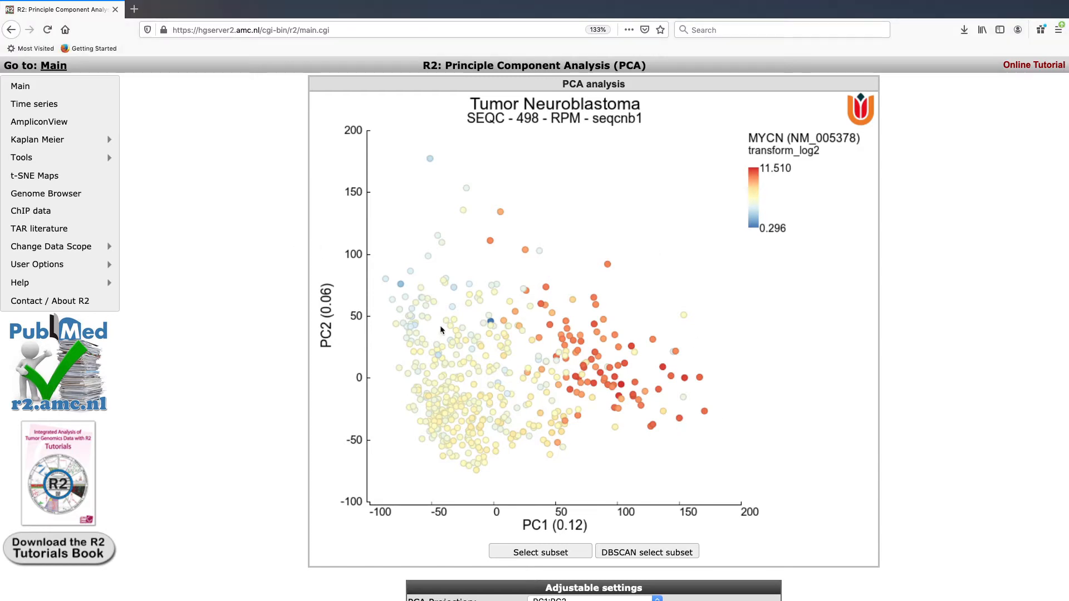
Step: Inspect sample info boxes on the MYCN-expression-coloured PC1 versus PC2 plot
mouse_move(463, 341)
mouse_move(422, 342)
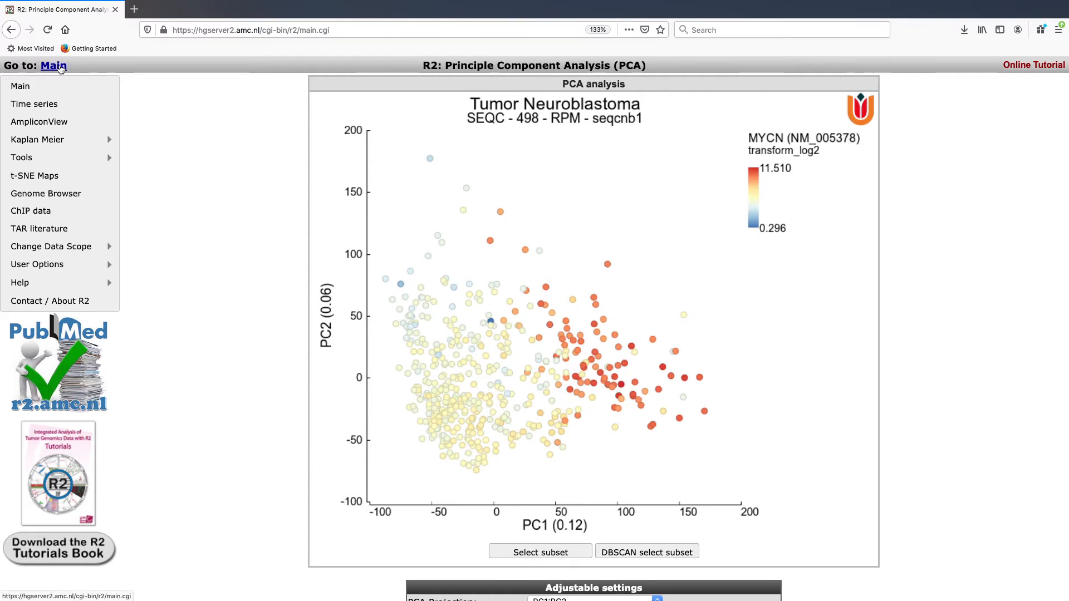
Step: From the main page, open t-SNE Maps and select the Tumor Neuroblastoma SEQC - 498 - RPM - seqcnb1 result
left_click(60, 68)
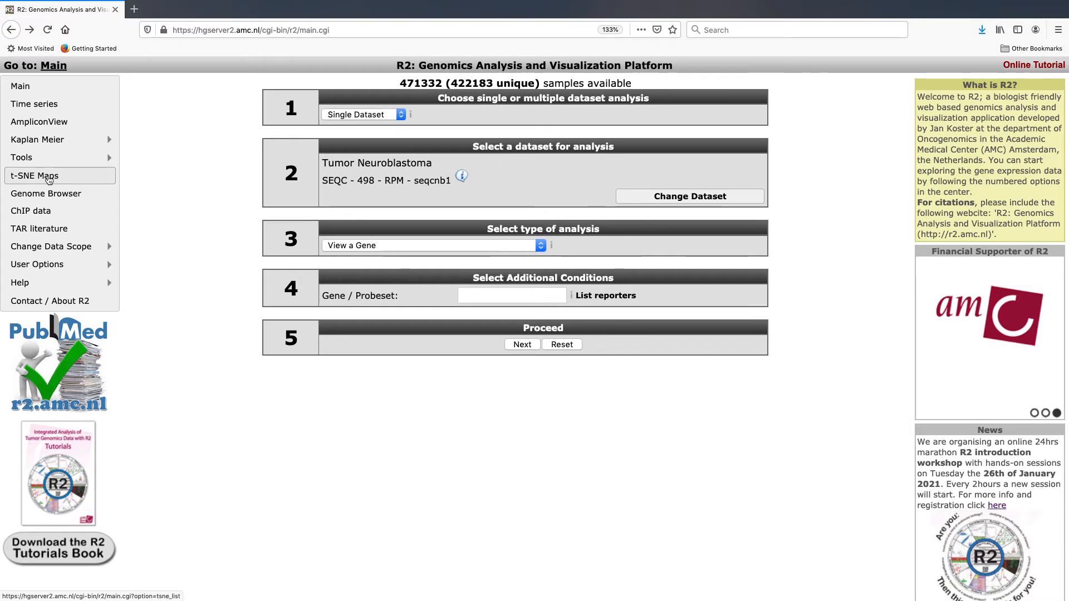
left_click(49, 178)
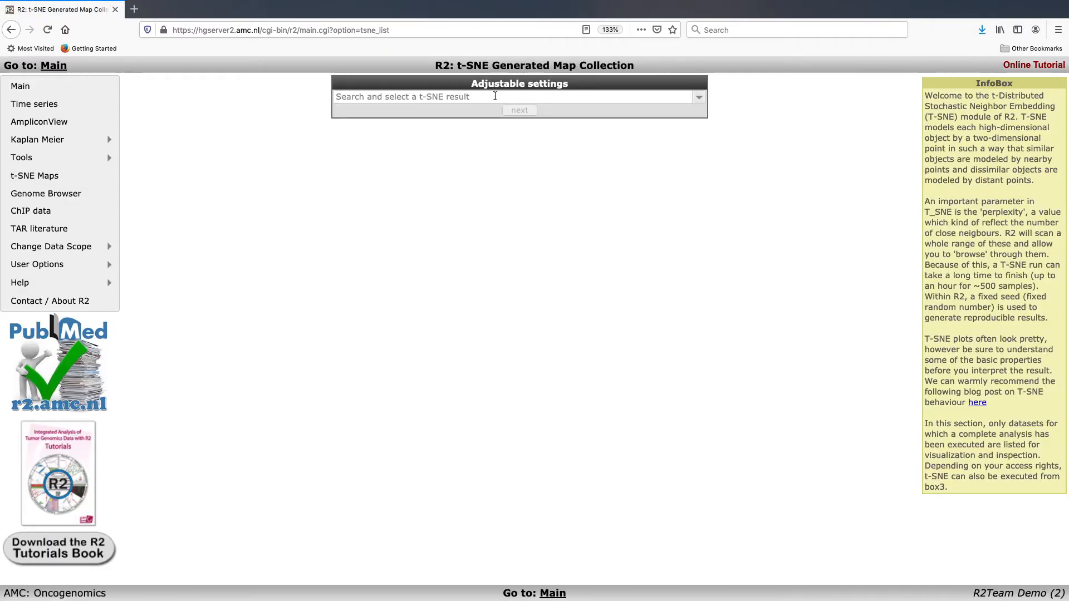
left_click(684, 95)
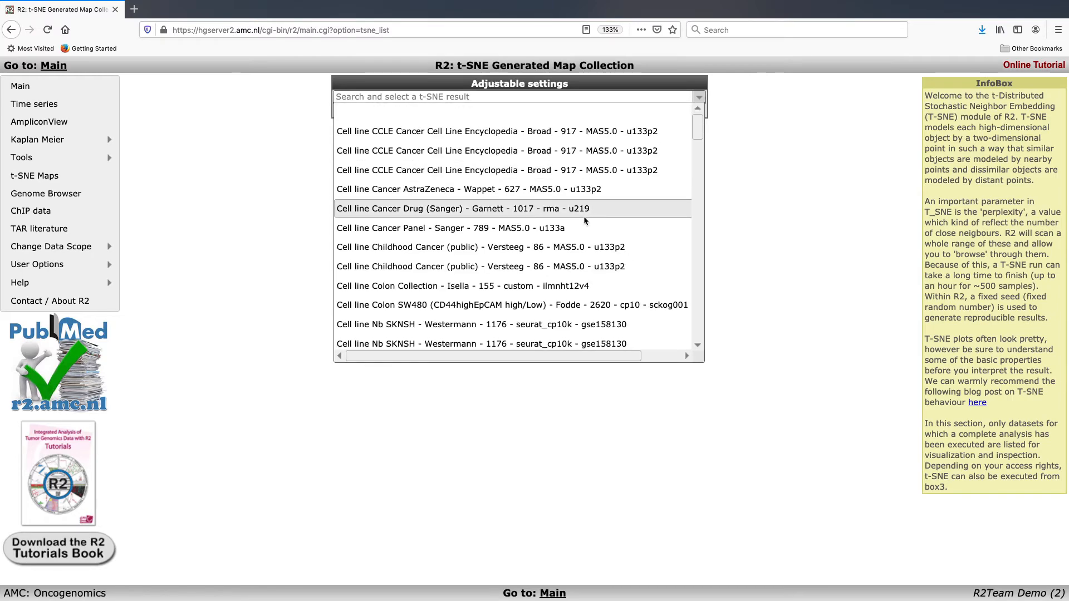
scroll(584, 220, "down", 10)
scroll(585, 220, "down", 10)
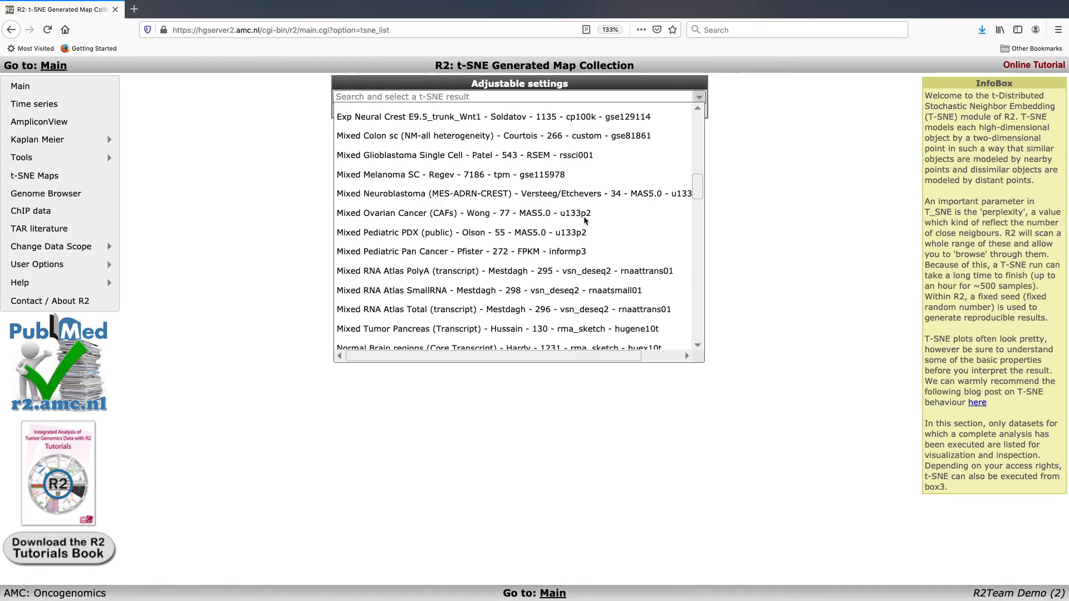
scroll(584, 220, "down", 8)
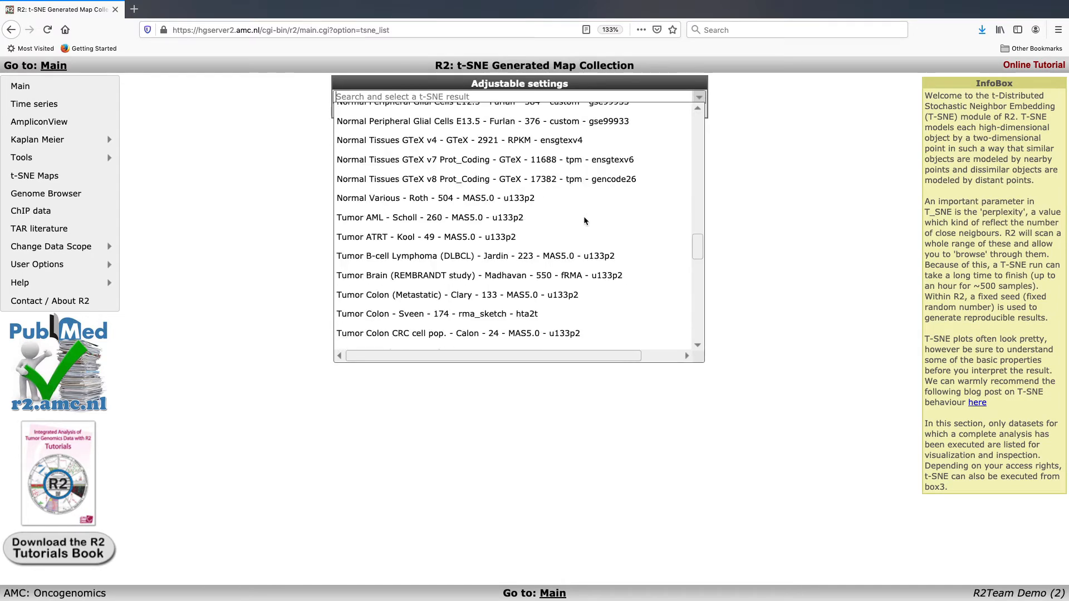
scroll(585, 221, "down", 6)
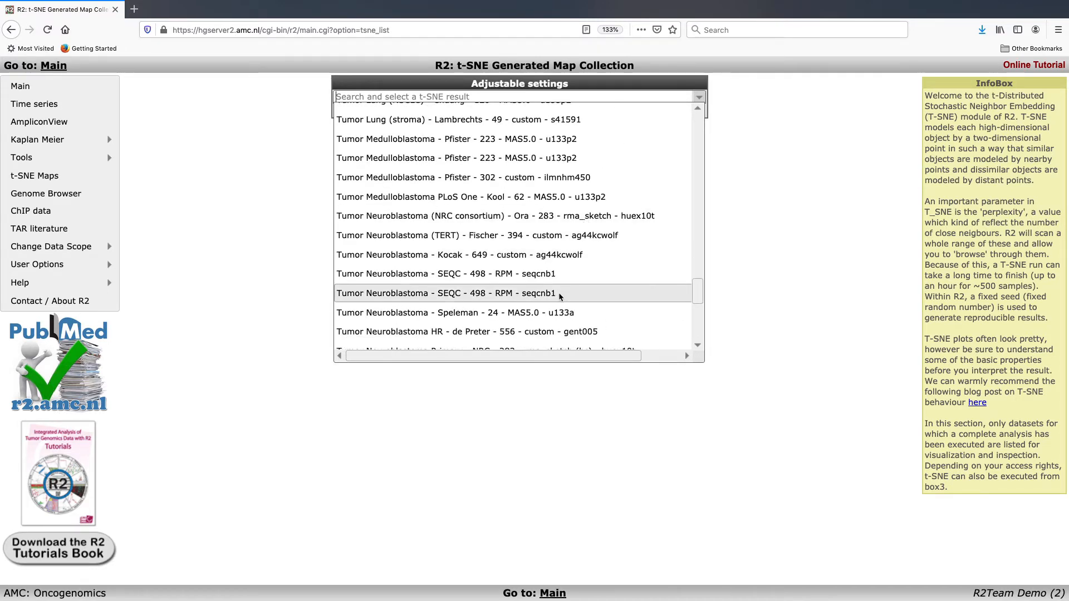
left_click(483, 299)
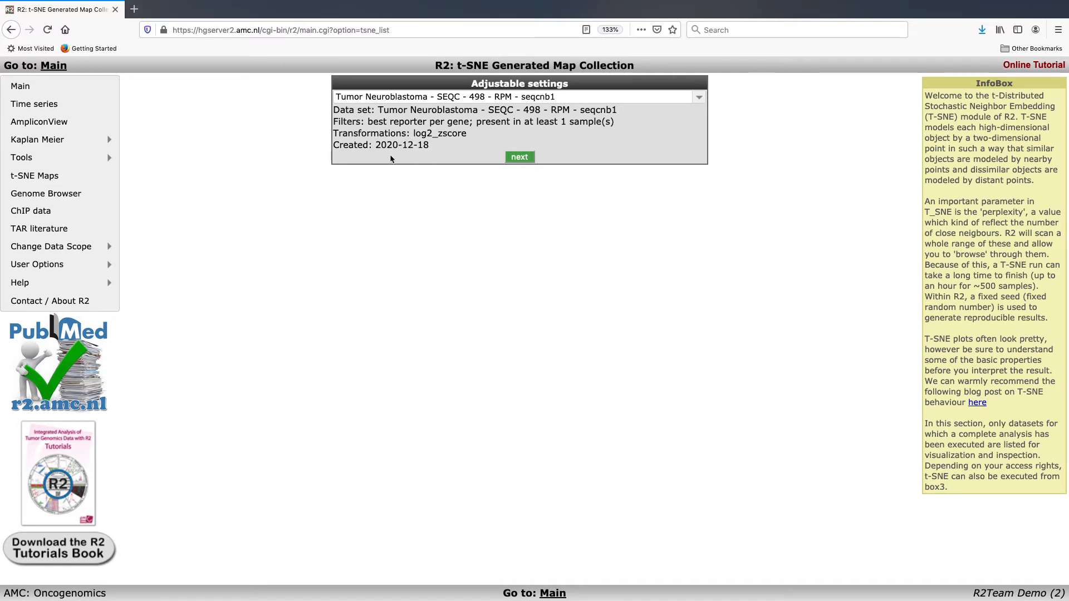
left_click(517, 158)
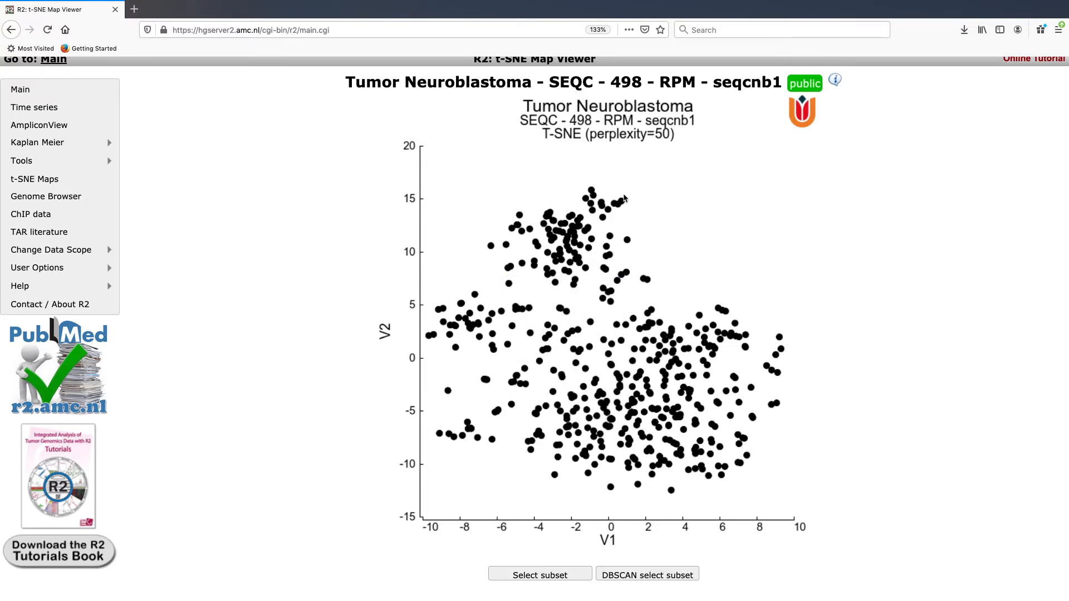
Step: Scroll below the perplexity-50 SEQC t-SNE map to its Adjustable settings
mouse_move(623, 202)
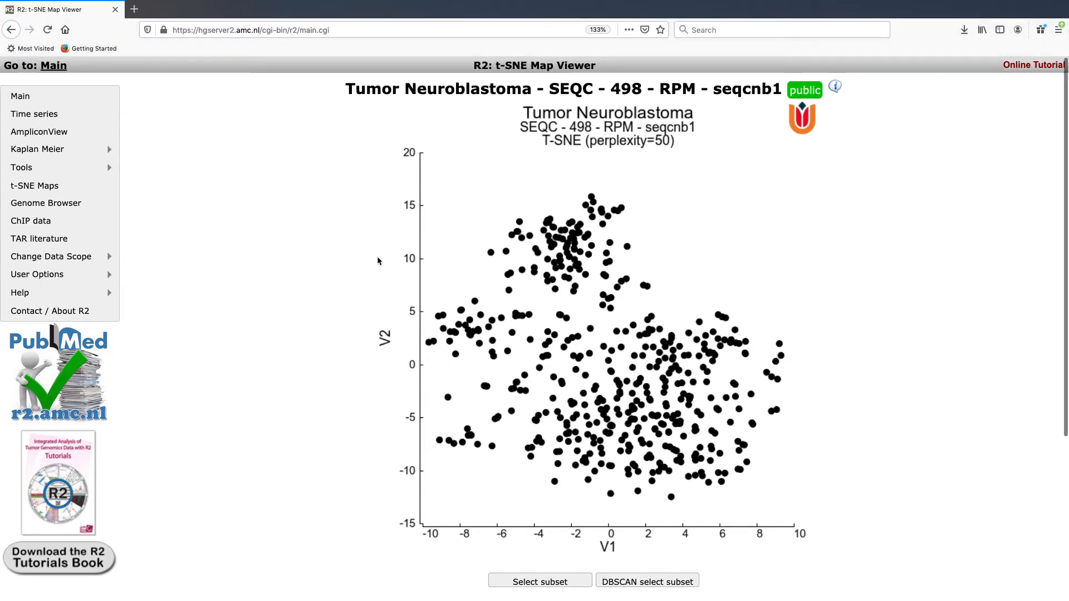
scroll(377, 259, "down", 1)
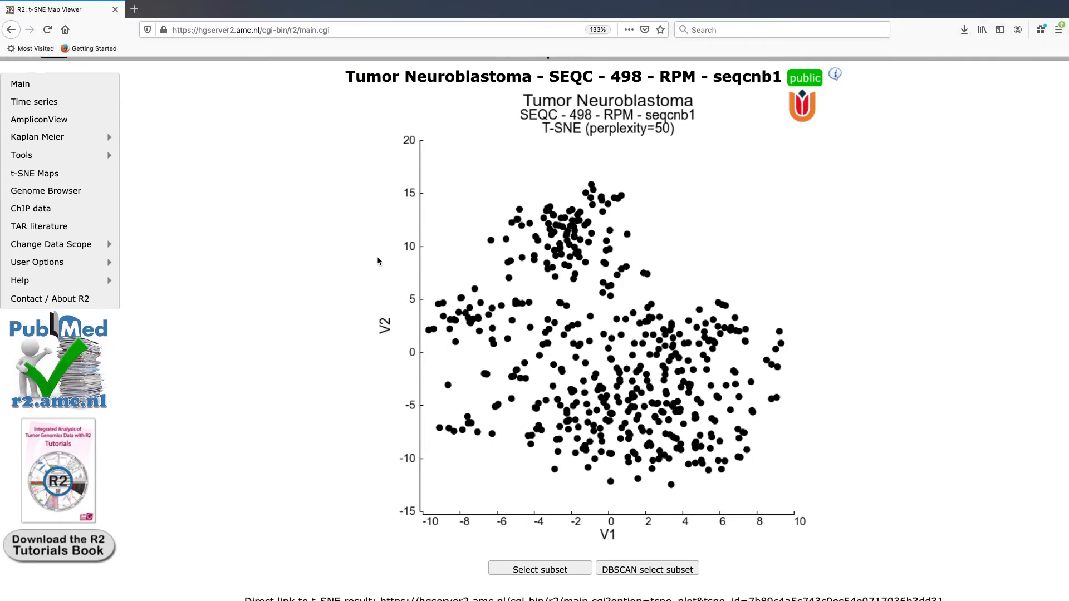
scroll(378, 261, "down", 5)
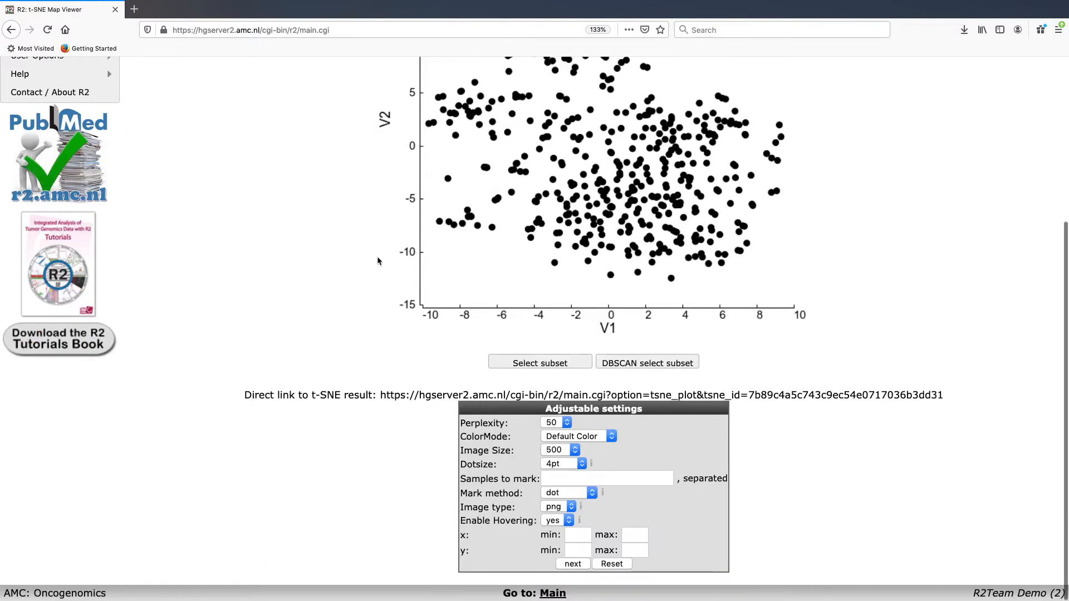
Step: Colour the perplexity 50 t-SNE map by the inss_stage track (5 categories) and redraw it
left_click(572, 438)
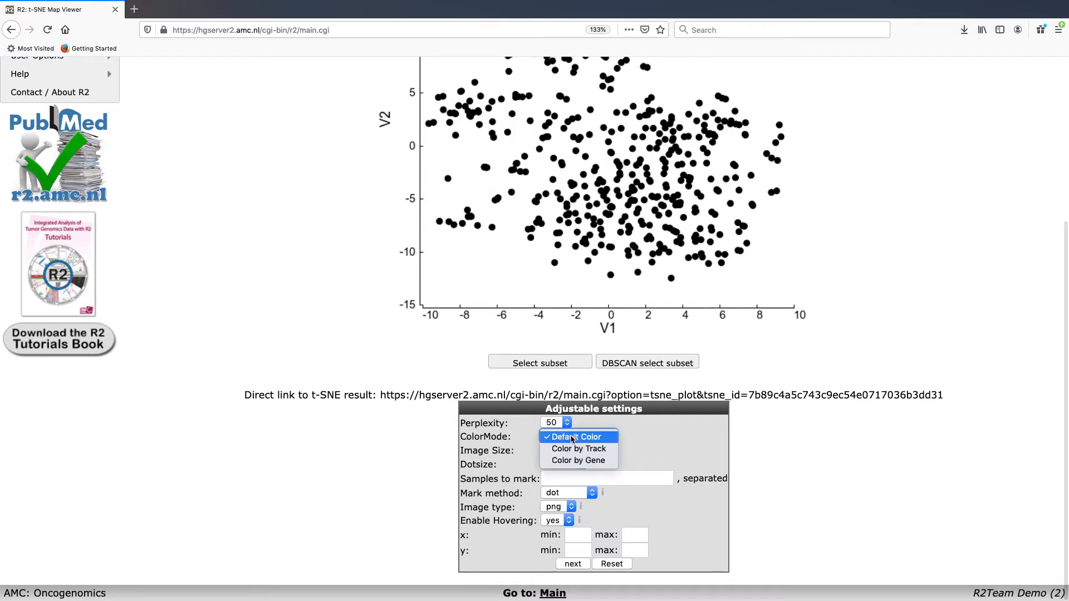
left_click(575, 449)
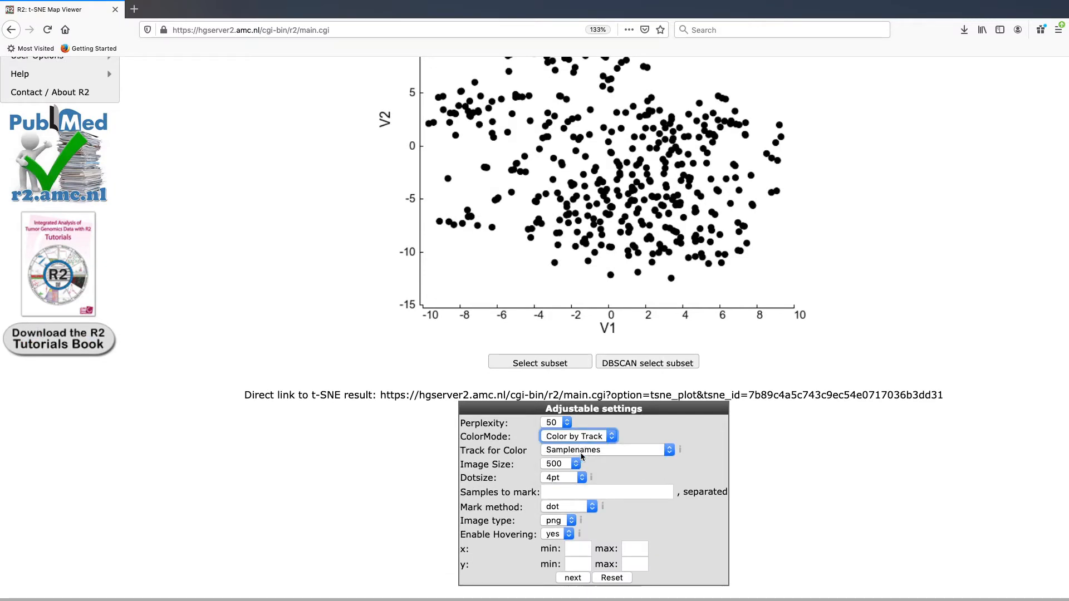
left_click(585, 453)
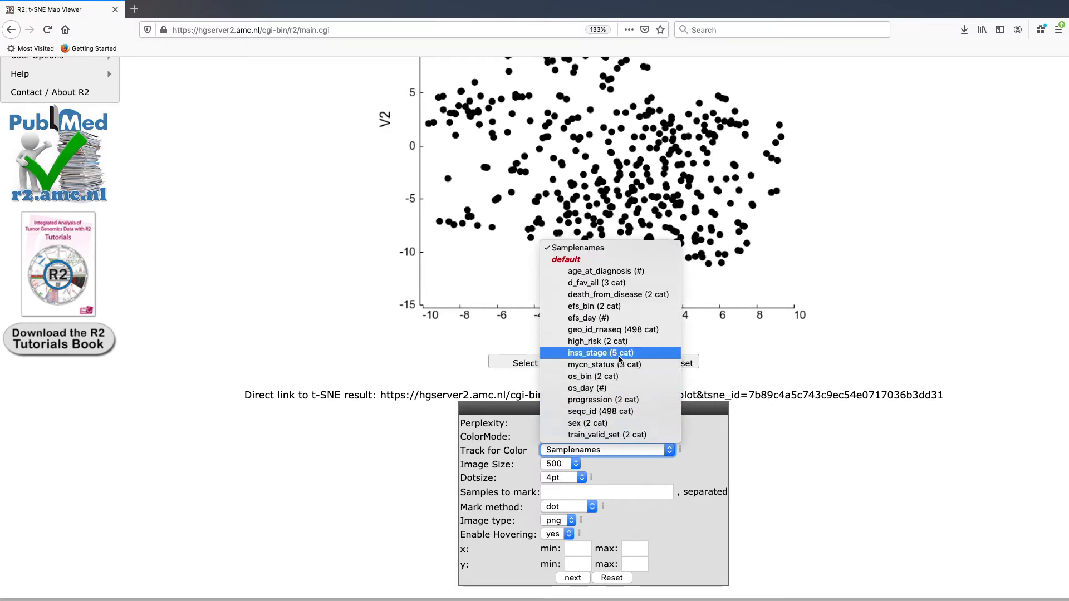
left_click(620, 357)
left_click(562, 579)
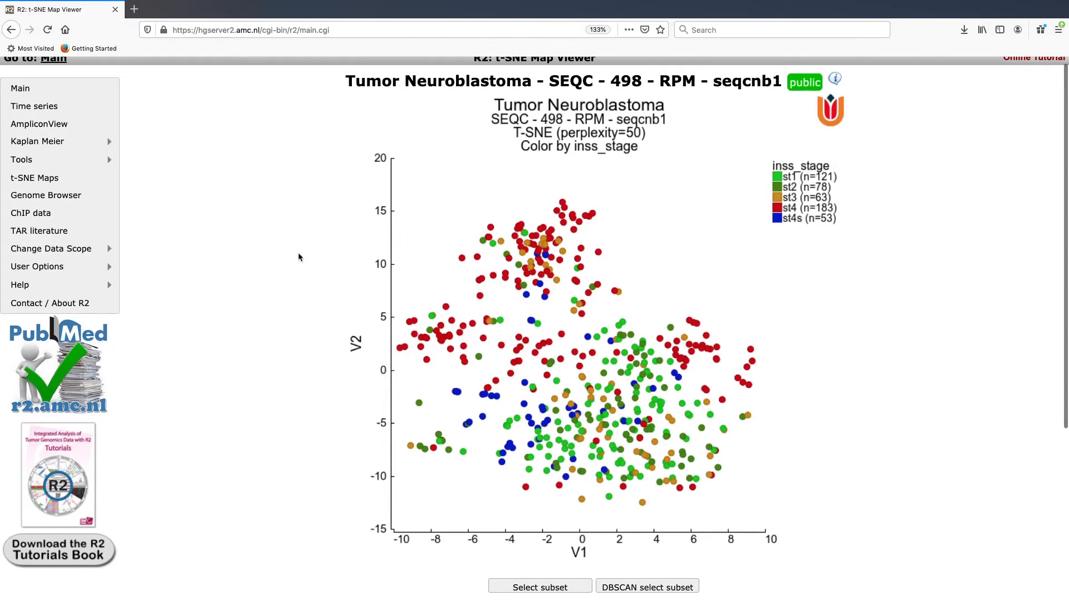
Step: Change the t-SNE Perplexity setting from 50 to all in Adjustable settings
scroll(298, 255, "down", 3)
scroll(298, 257, "down", 2)
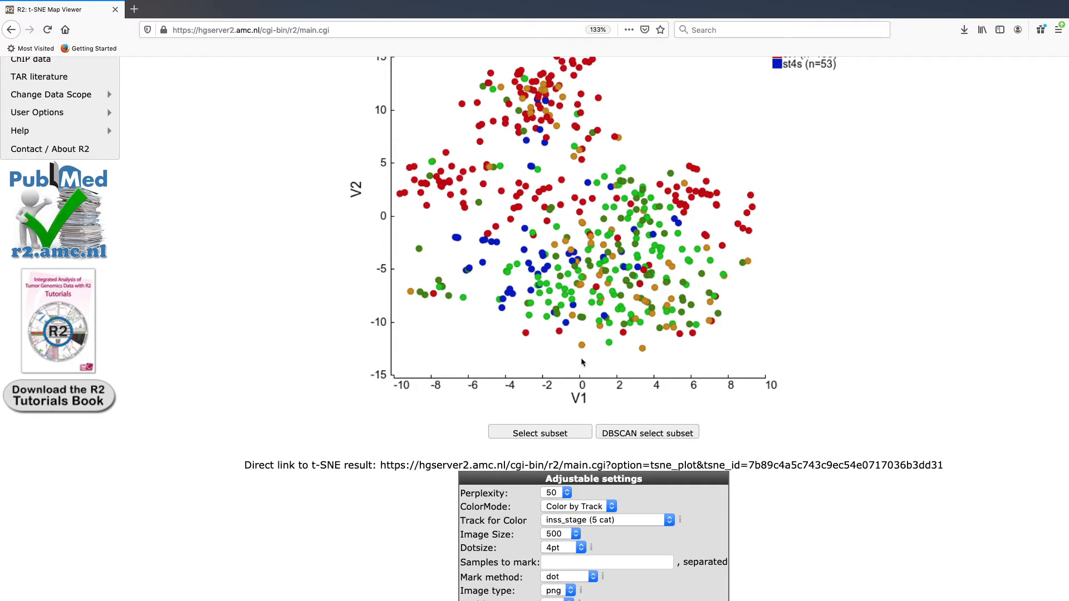
scroll(582, 363, "up", 5)
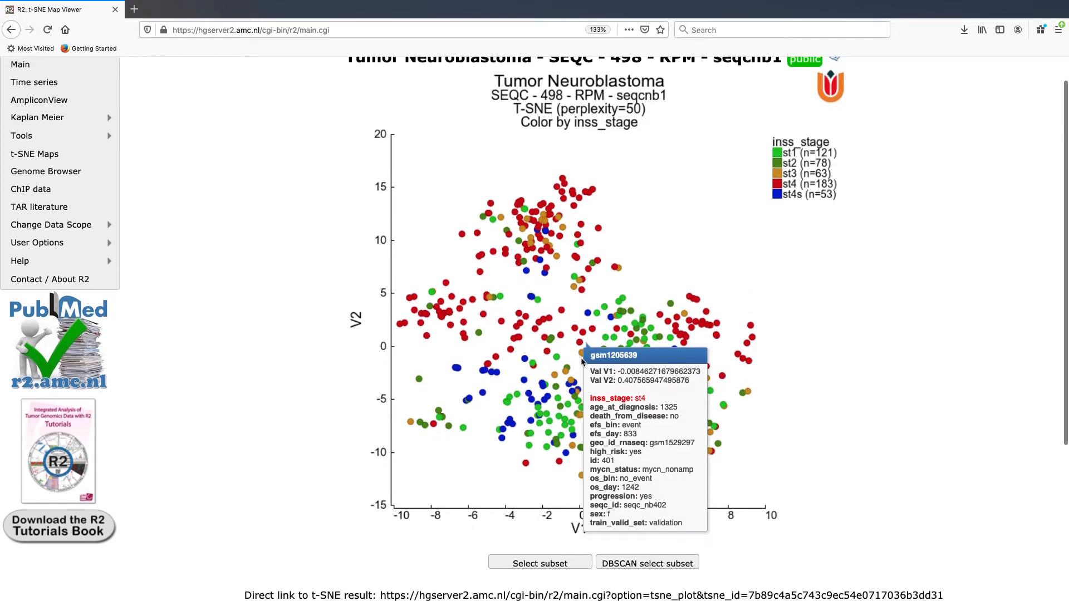
scroll(582, 363, "down", 5)
left_click(561, 501)
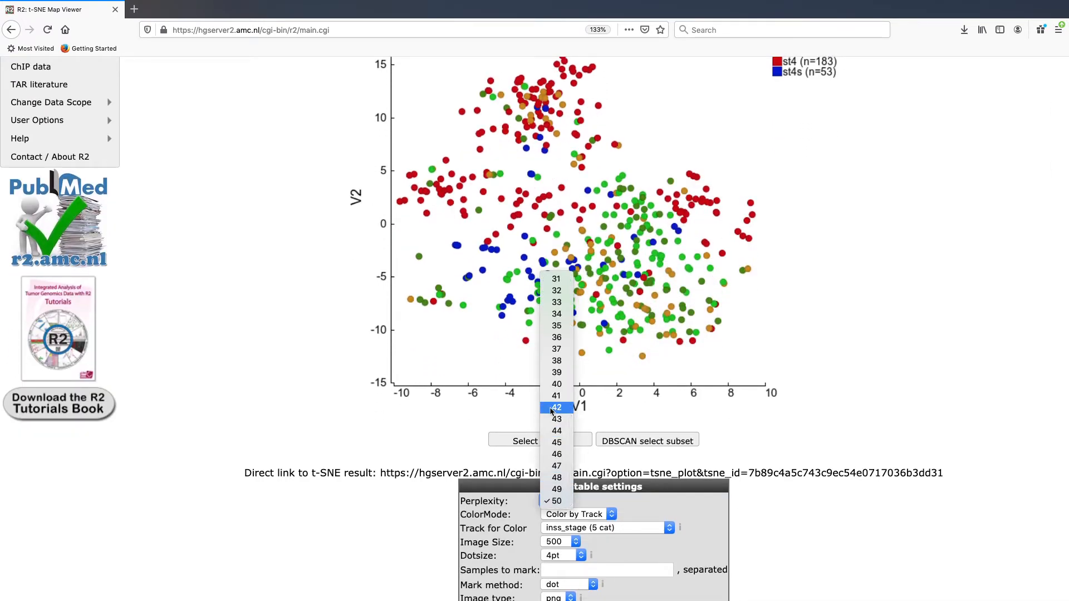
scroll(552, 411, "up", 3)
scroll(551, 411, "up", 3)
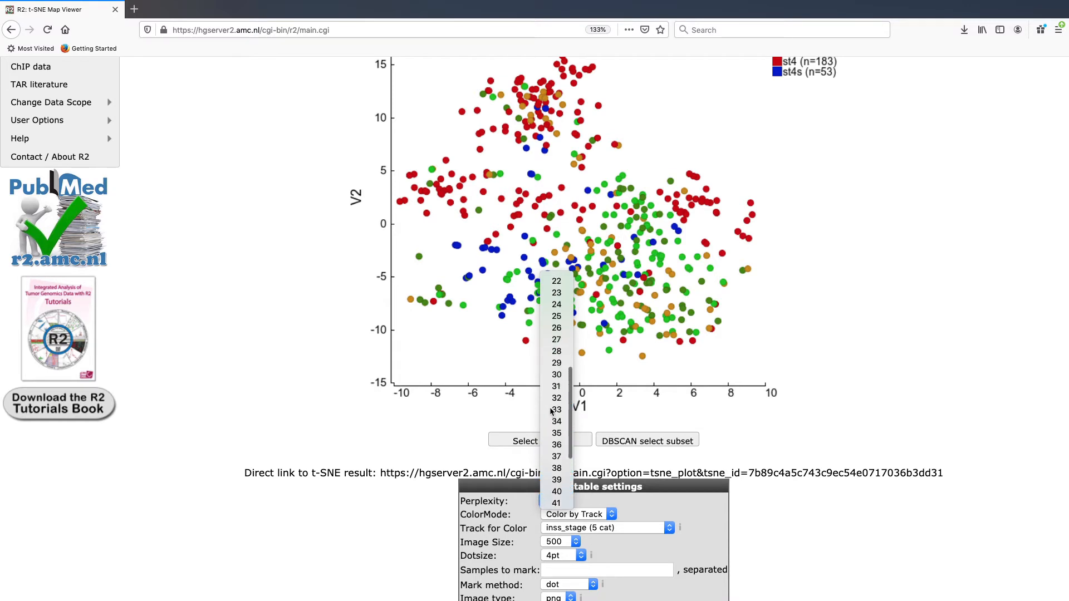
scroll(552, 411, "up", 4)
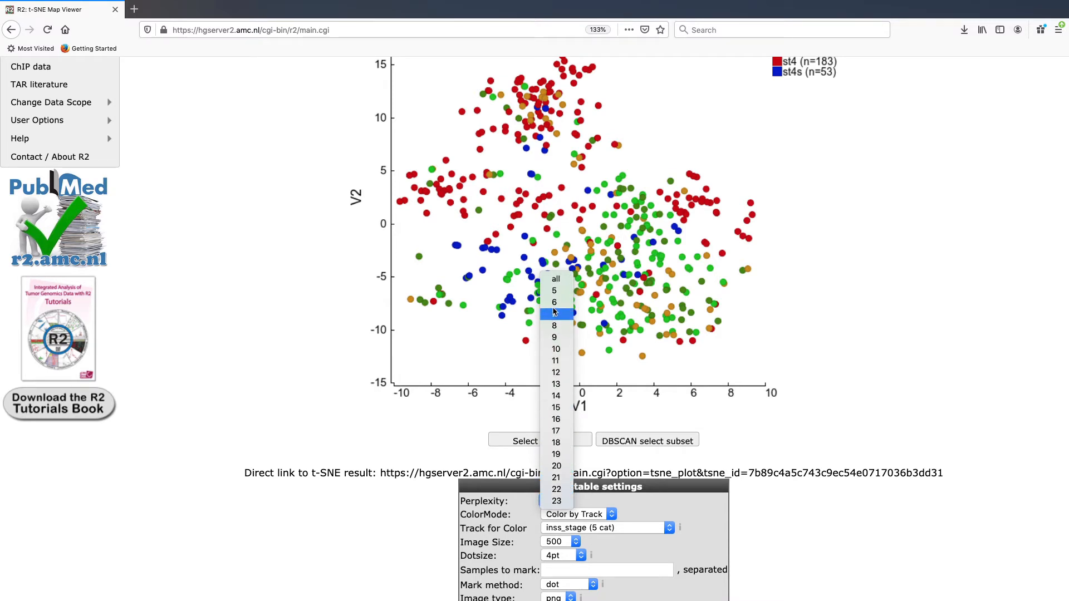
left_click(559, 287)
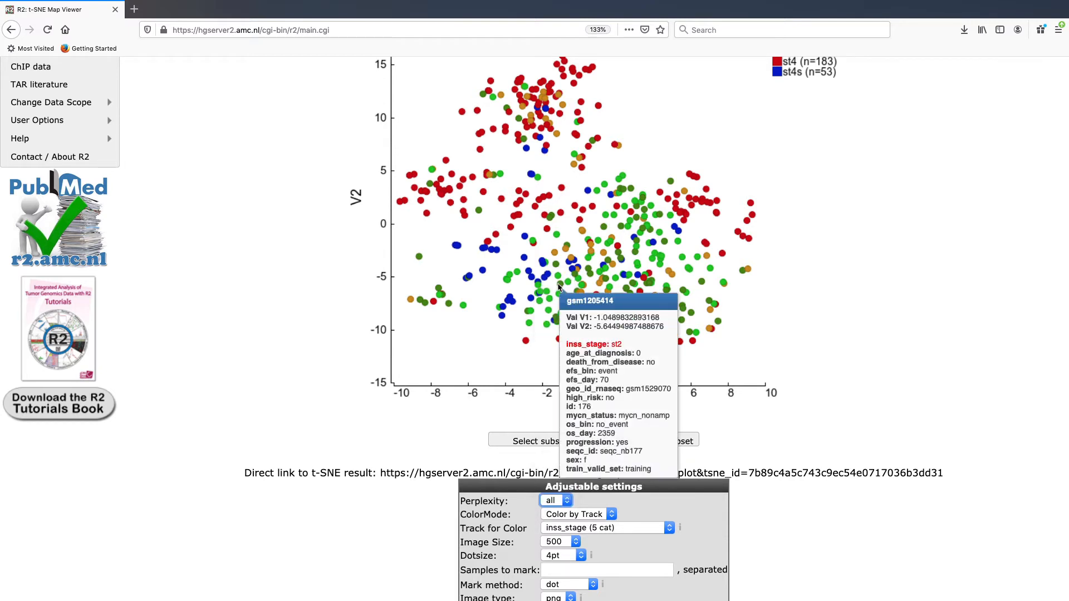
scroll(815, 396, "down", 3)
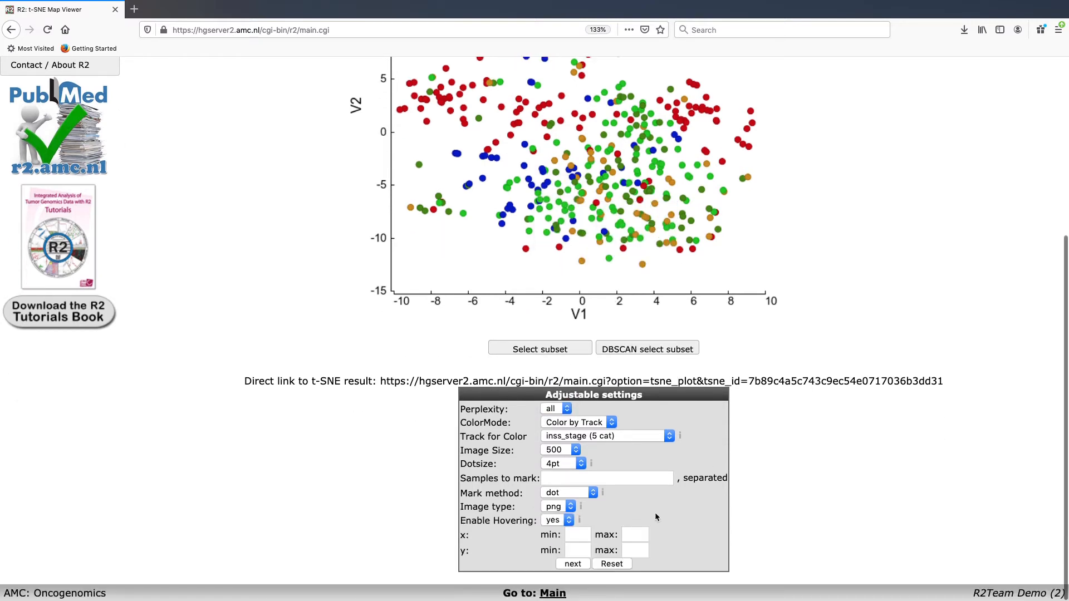
Step: Generate inss_stage-coloured t-SNE maps for every perplexity and open the perplexity 17 map full size
left_click(577, 565)
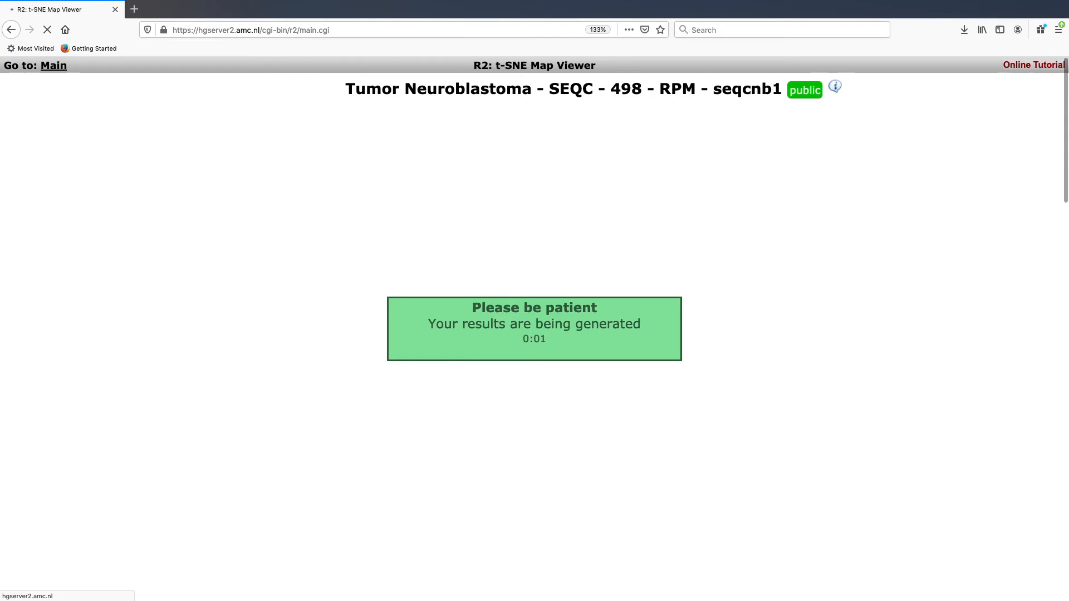
scroll(542, 344, "down", 1)
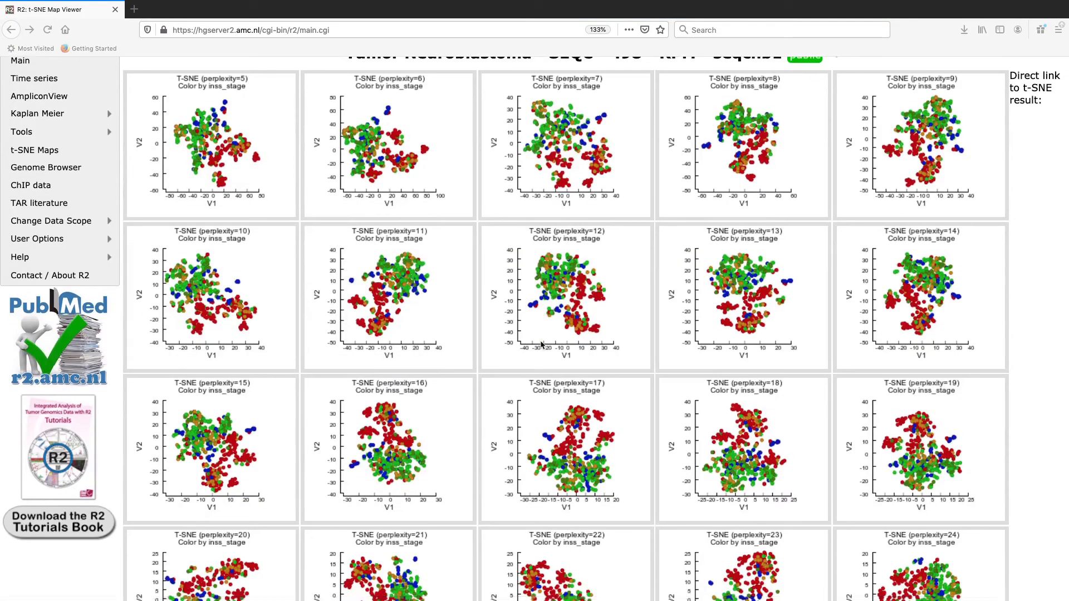
scroll(1024, 363, "down", 1)
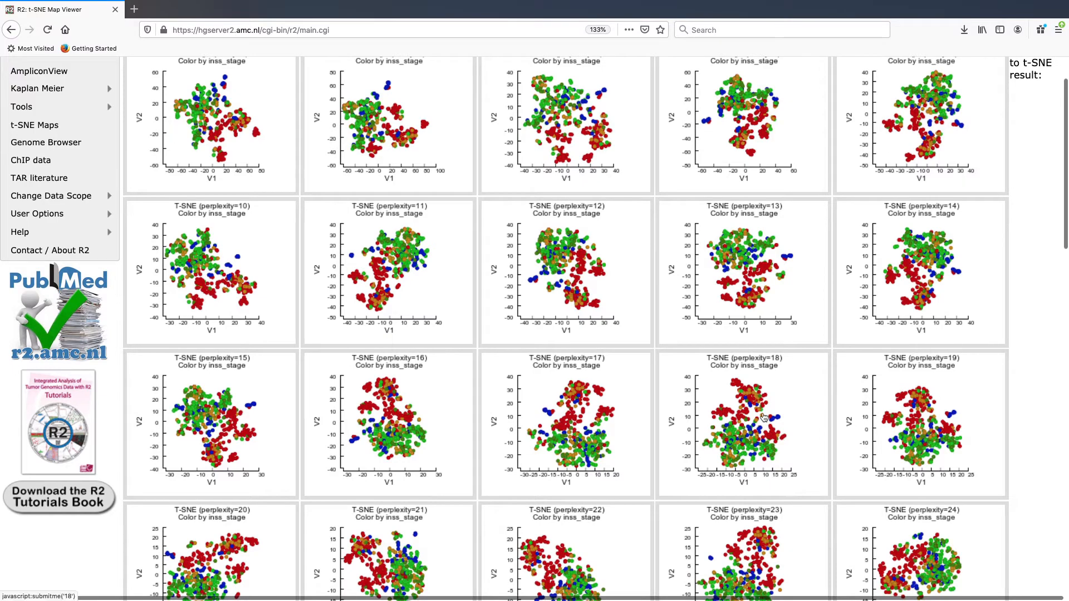
scroll(764, 417, "up", 2)
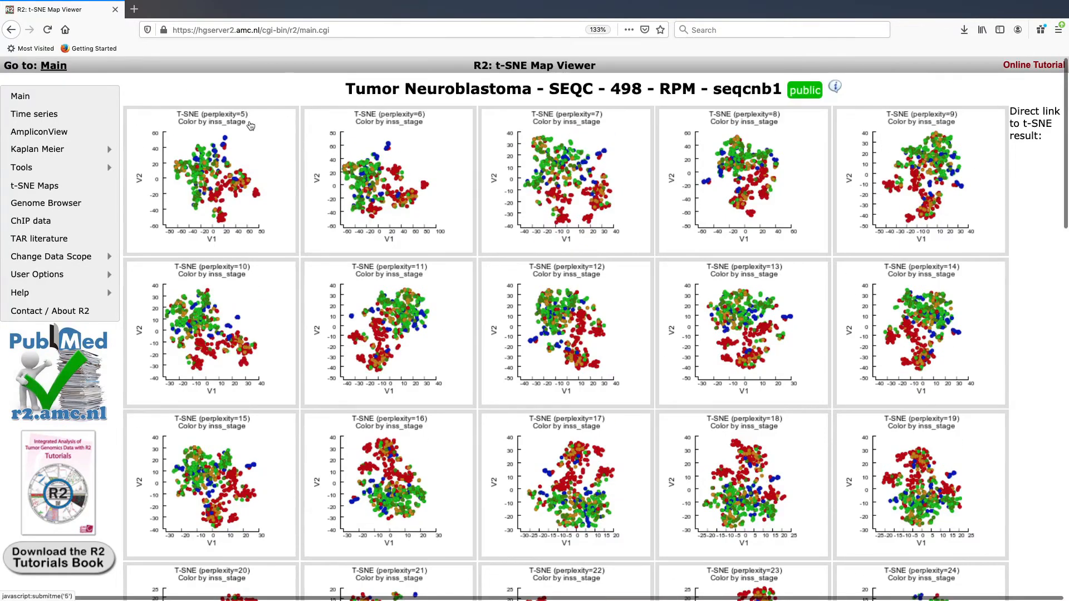
scroll(252, 128, "down", 6)
scroll(251, 128, "down", 1)
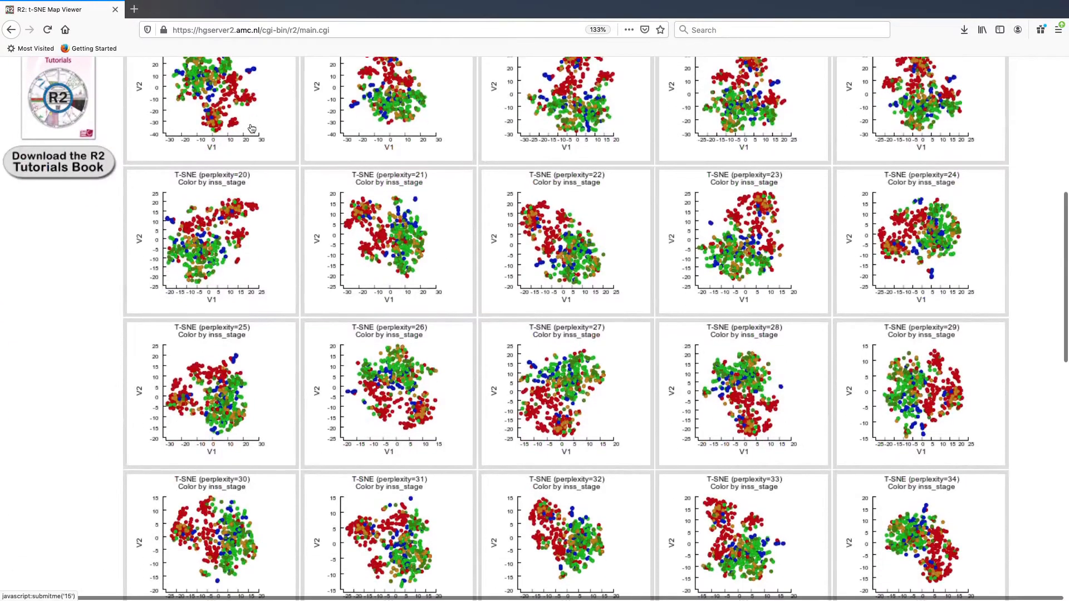
scroll(512, 357, "down", 3)
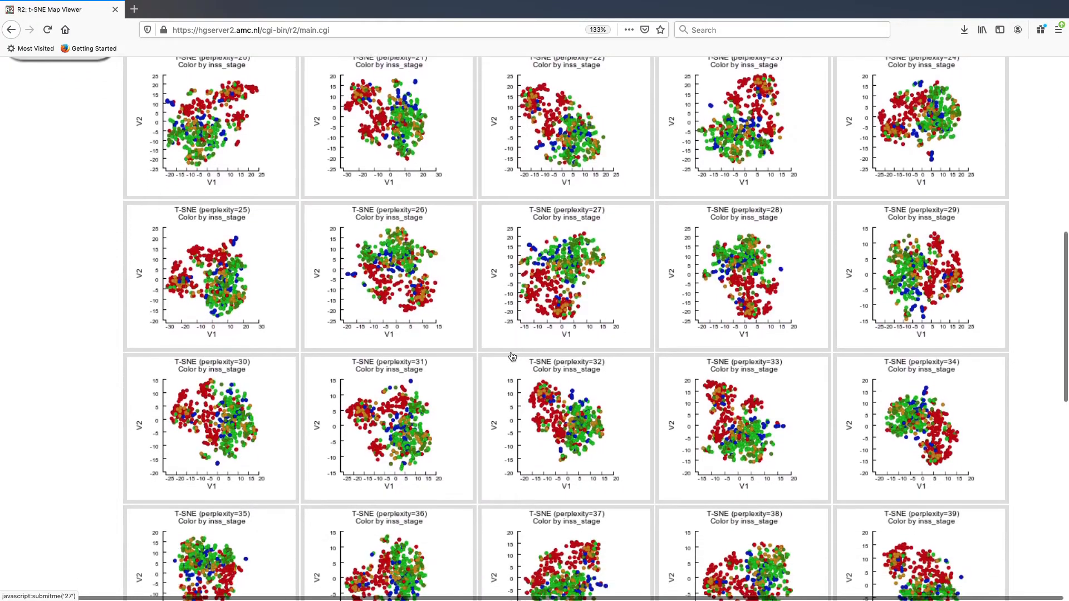
scroll(513, 356, "up", 3)
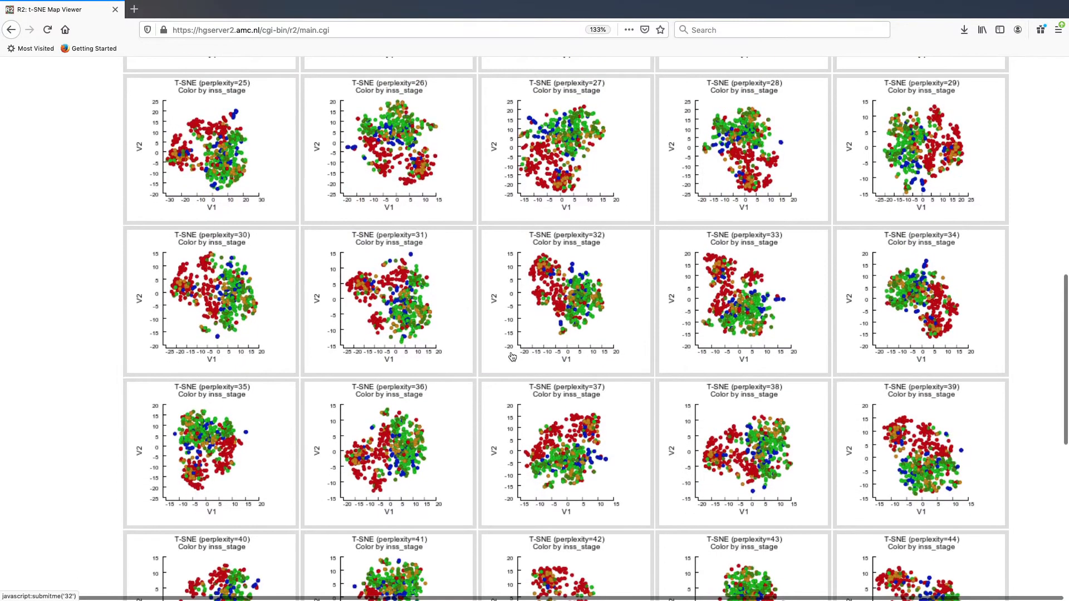
scroll(512, 356, "up", 5)
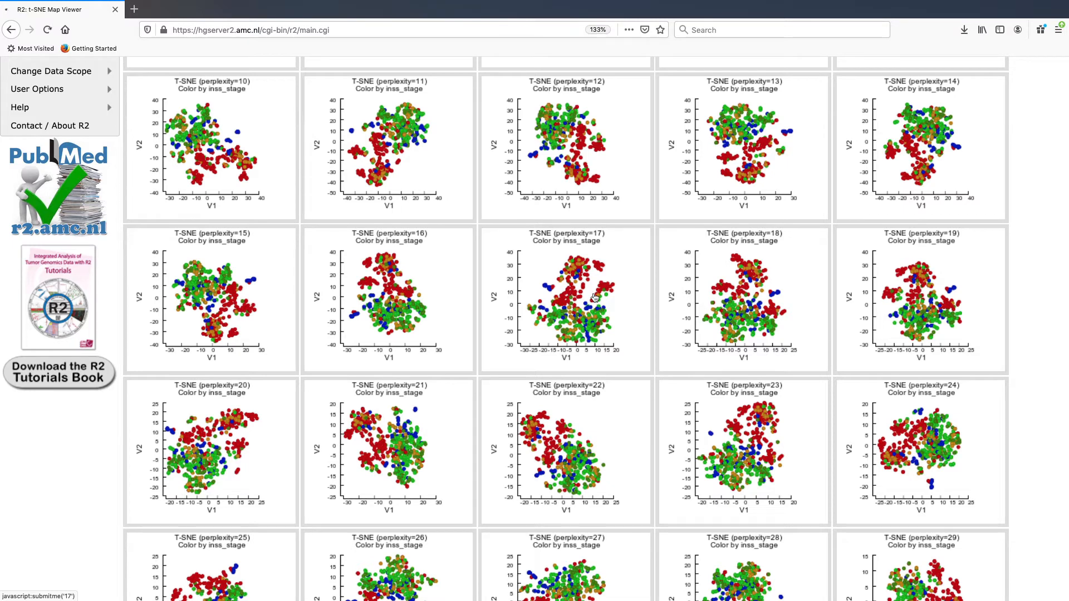
left_click(595, 298)
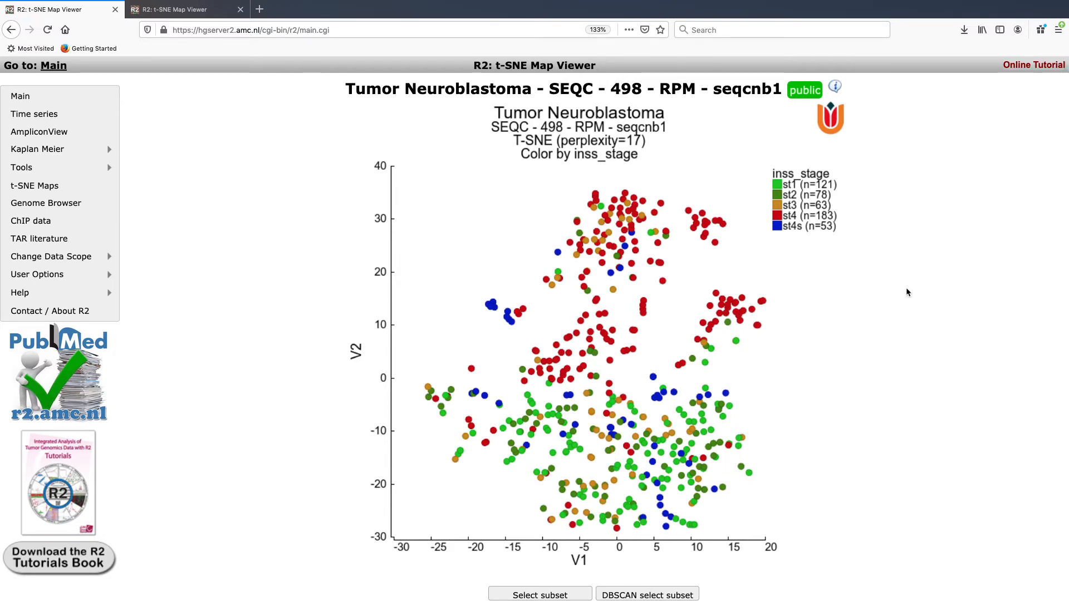
Step: Recolour the perplexity 17 map by mycn_status (3 categories) instead of inss_stage
scroll(906, 292, "down", 1)
scroll(907, 292, "down", 5)
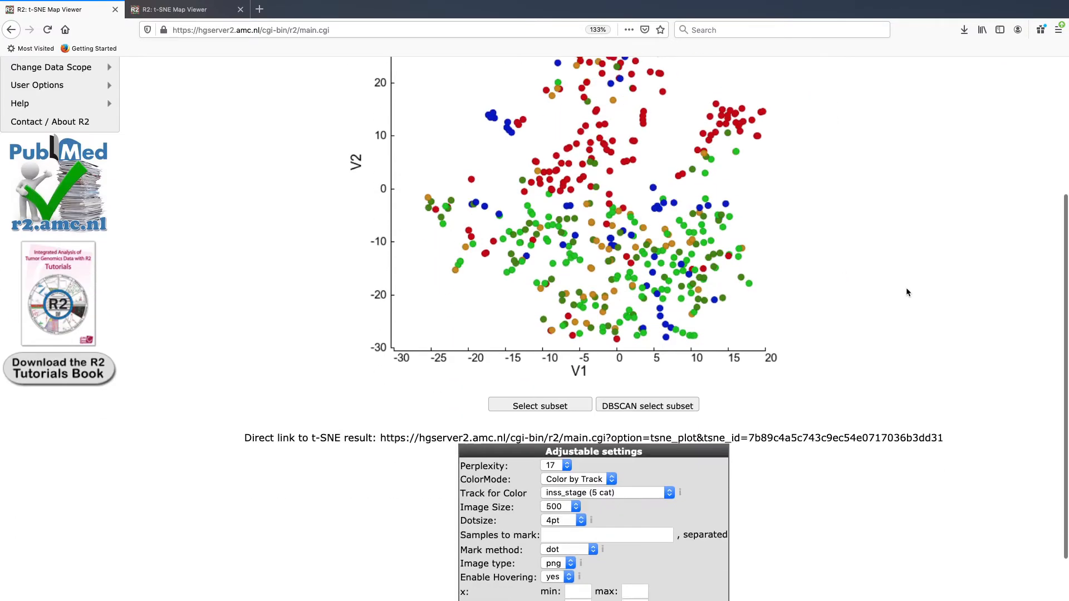
left_click(653, 438)
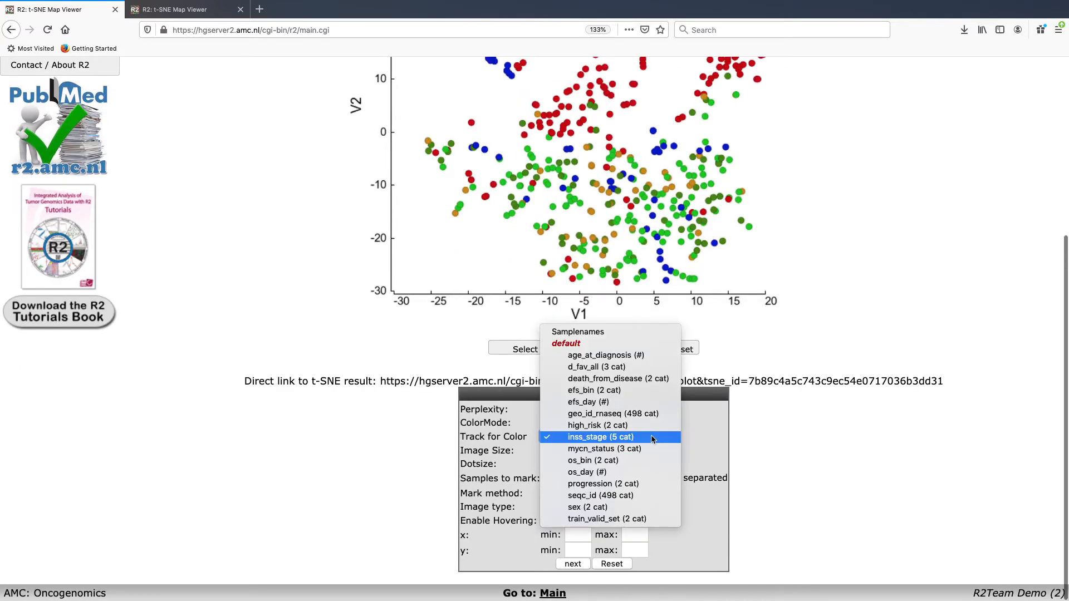
left_click(646, 454)
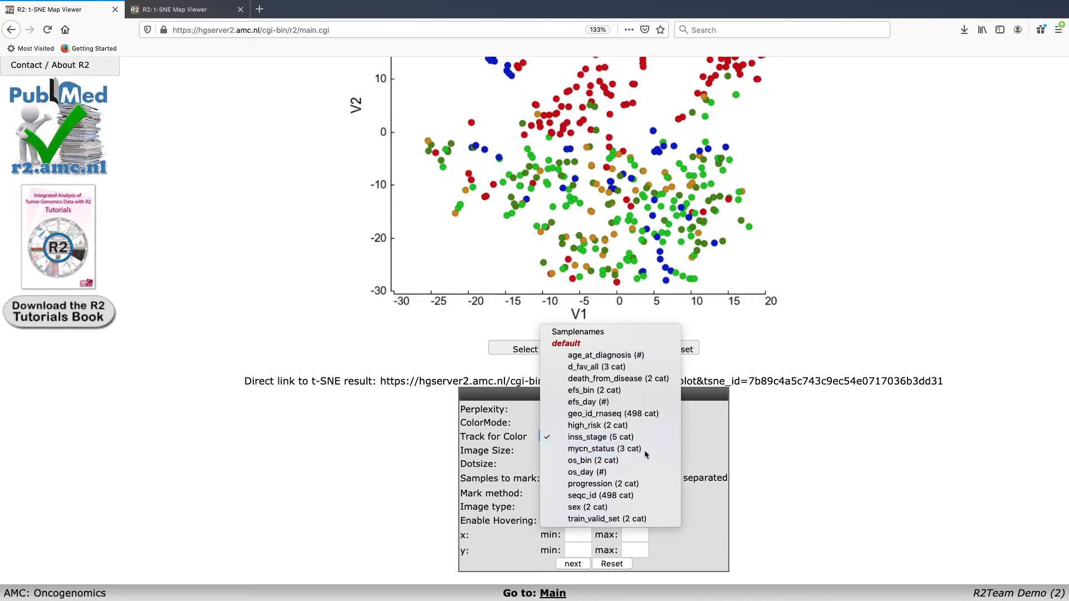
left_click(572, 566)
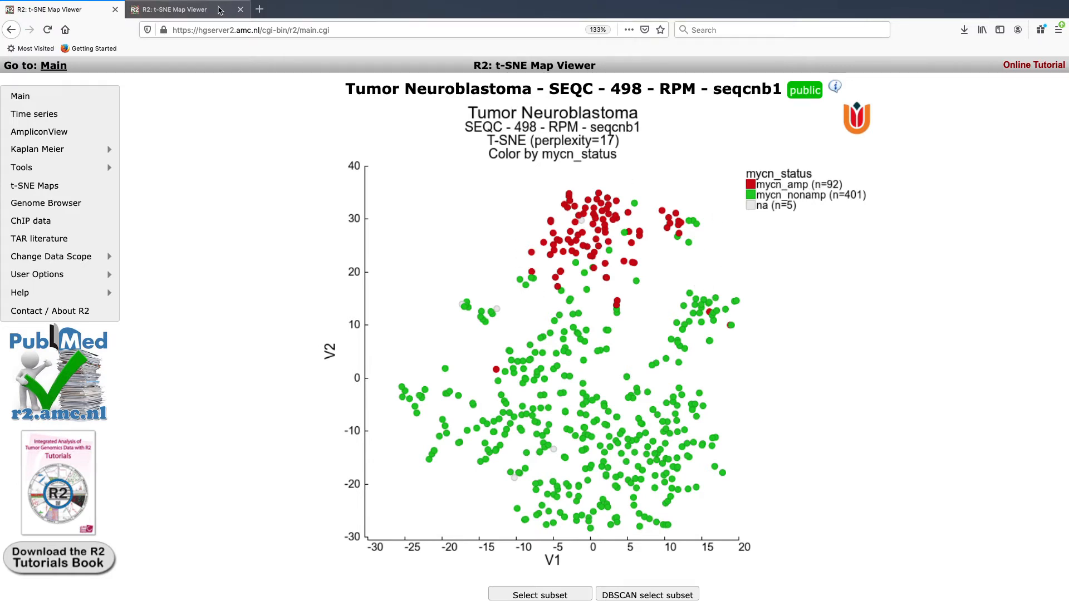
Step: Compare the mycn_status-coloured map with the inss_stage map in the other tab, then return
left_click(218, 10)
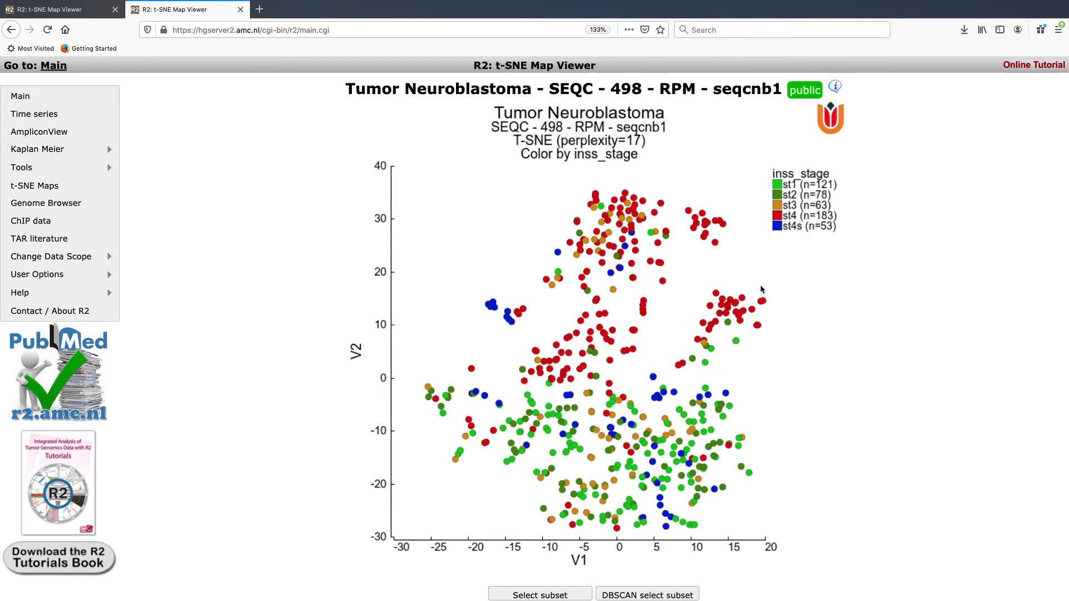
key("ctrl+Page_Up")
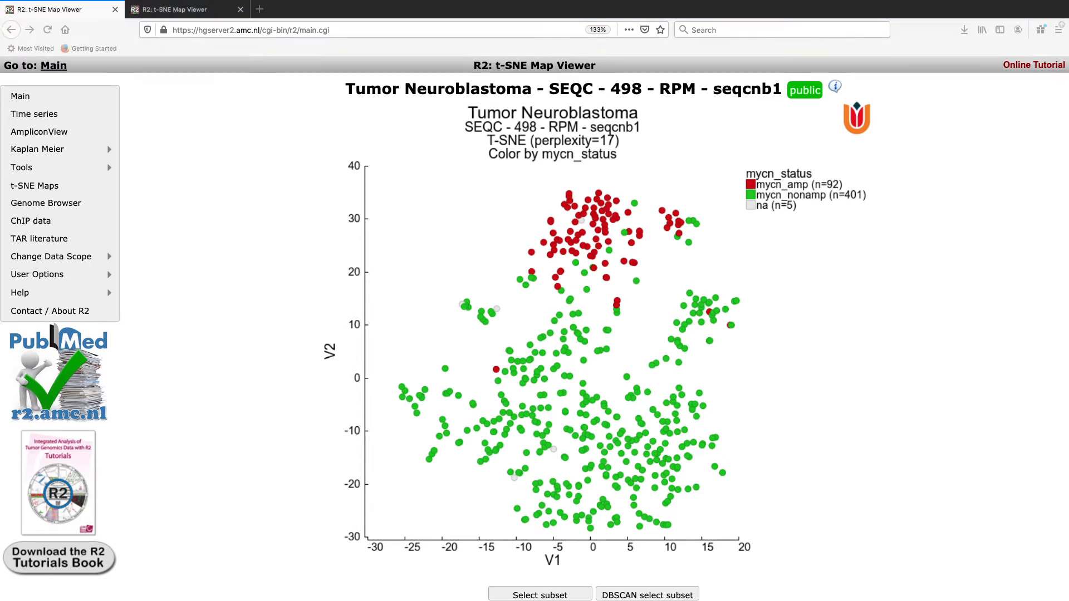
left_click(768, 293)
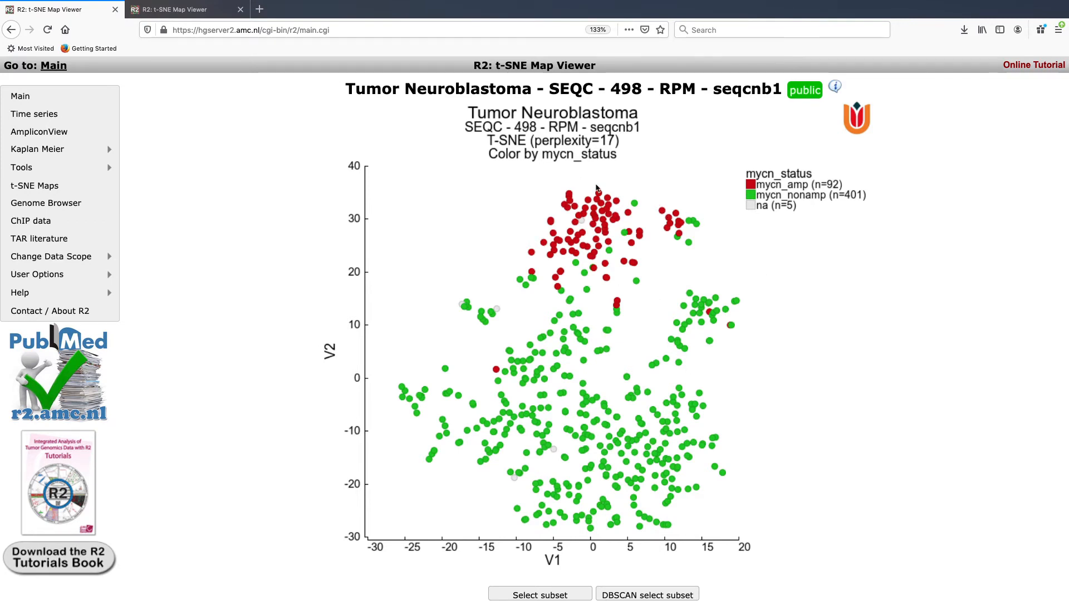
scroll(668, 390, "down", 1)
mouse_move(666, 388)
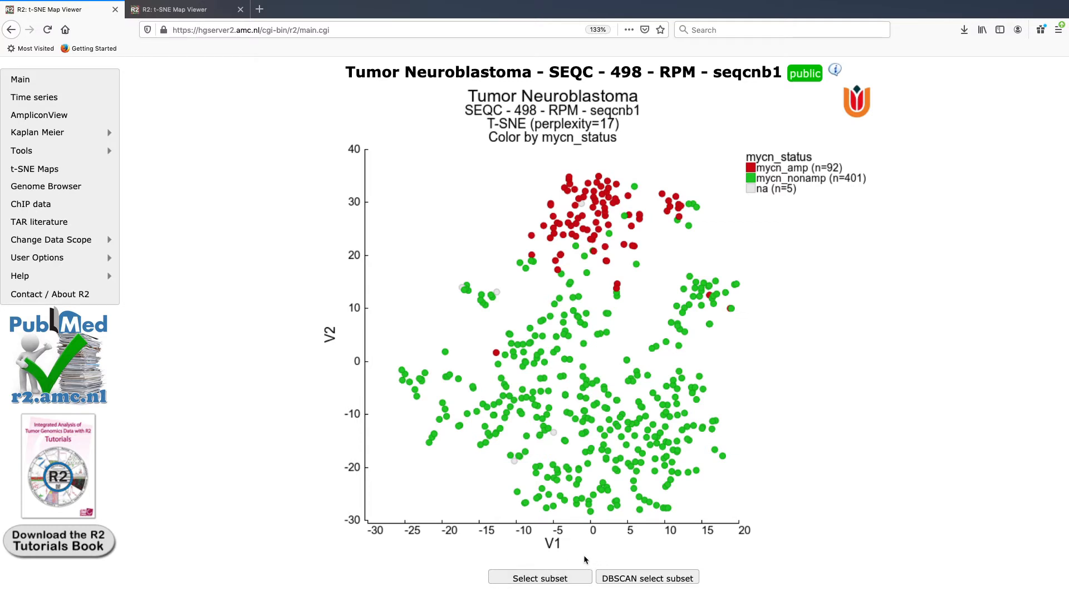
left_click(550, 582)
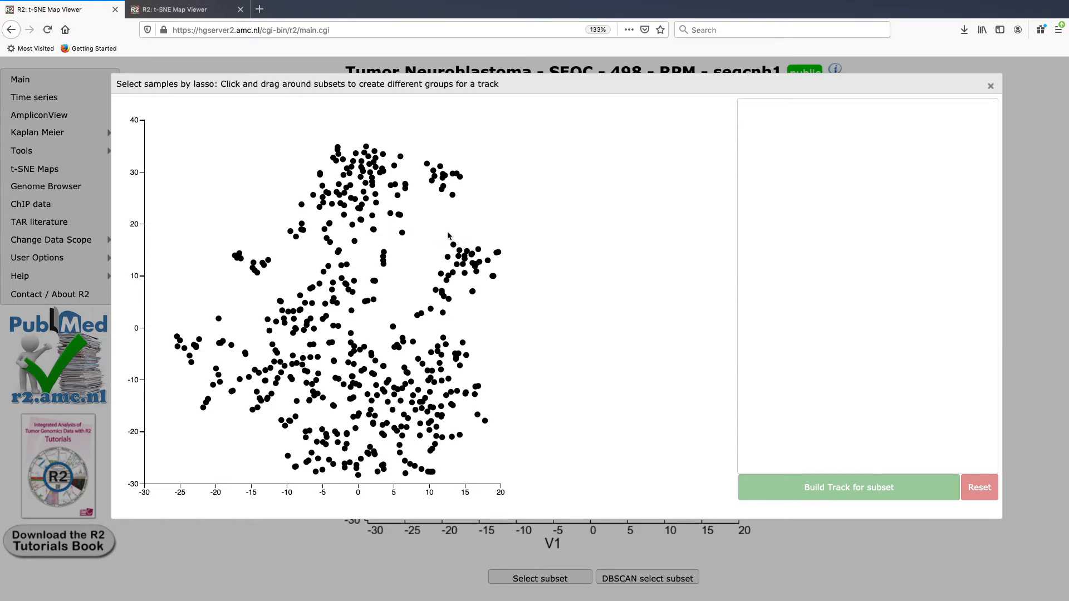
mouse_move(448, 235)
left_mouse_down()
mouse_move(407, 298)
mouse_move(424, 322)
mouse_move(453, 326)
mouse_move(526, 269)
mouse_move(507, 237)
mouse_move(453, 228)
left_mouse_up()
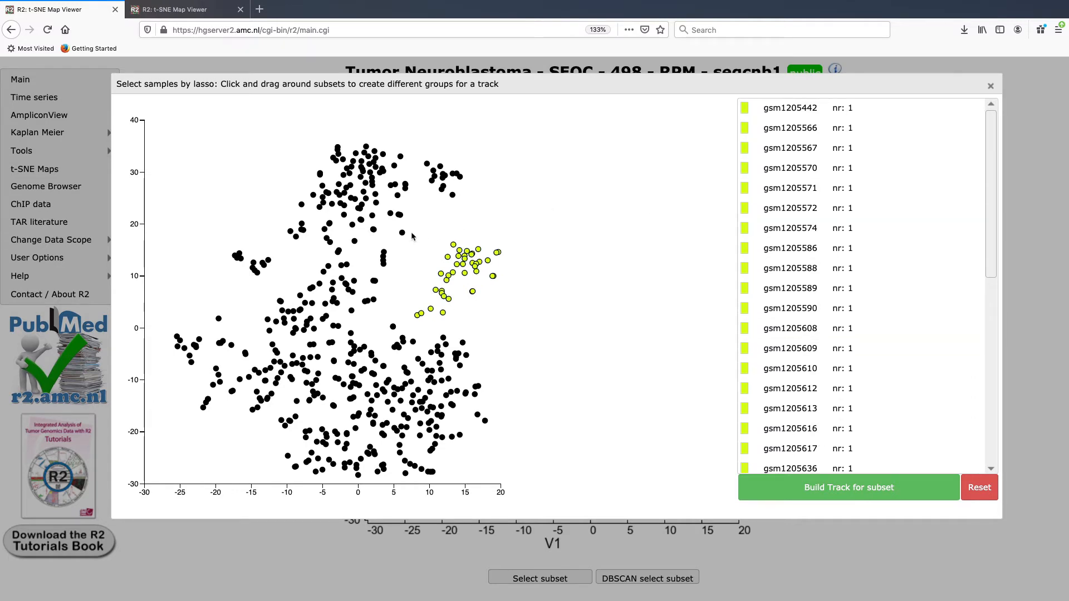
mouse_move(310, 244)
left_mouse_down()
mouse_move(420, 238)
mouse_move(470, 176)
mouse_move(390, 134)
mouse_move(323, 138)
mouse_move(290, 196)
mouse_move(281, 234)
mouse_move(291, 247)
left_mouse_up()
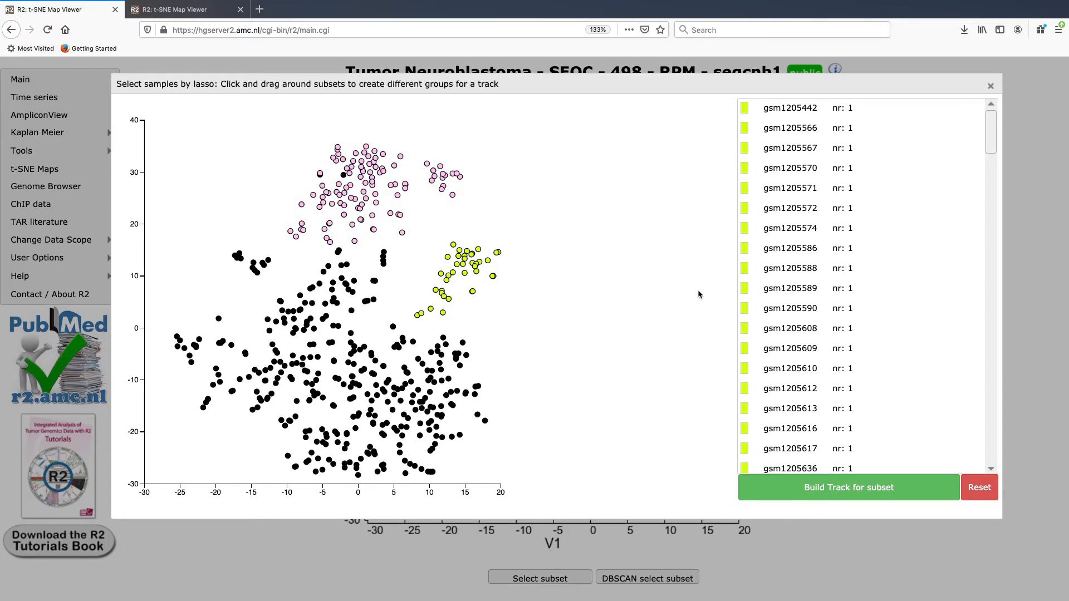
scroll(854, 343, "down", 10)
scroll(847, 368, "up", 8)
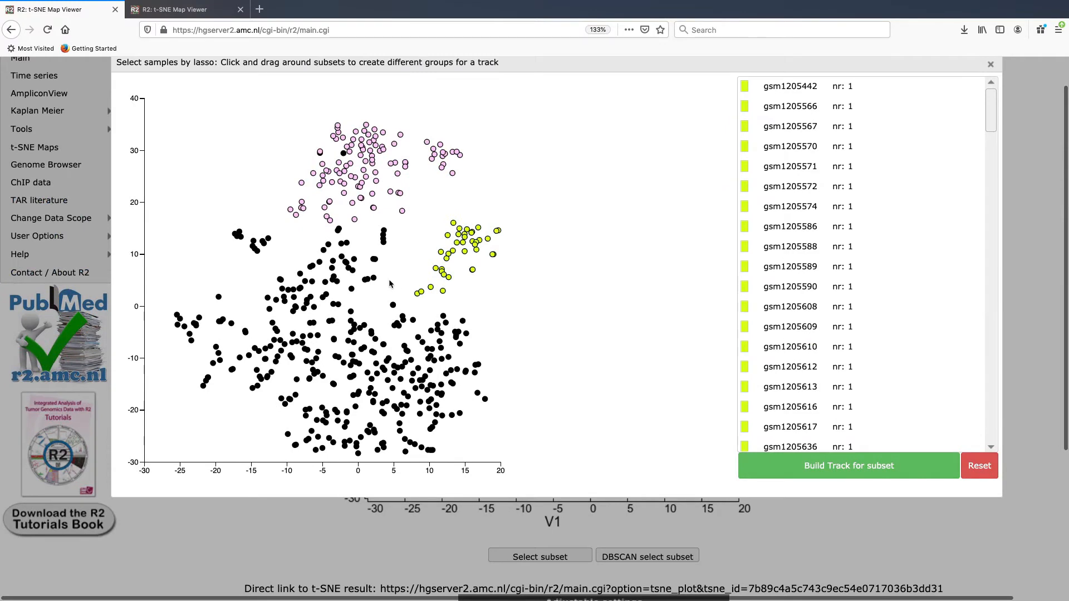
mouse_move(390, 276)
left_mouse_down()
mouse_move(383, 260)
mouse_move(317, 240)
mouse_move(268, 267)
mouse_move(315, 322)
mouse_move(351, 333)
mouse_move(392, 332)
mouse_move(411, 304)
mouse_move(391, 277)
left_mouse_up()
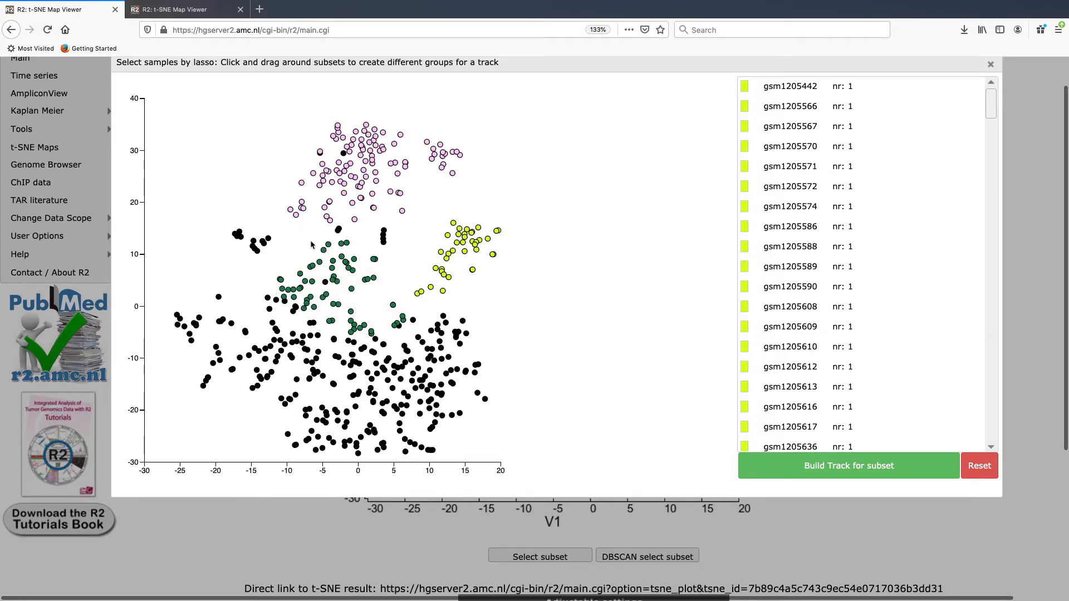
scroll(893, 313, "down", 5)
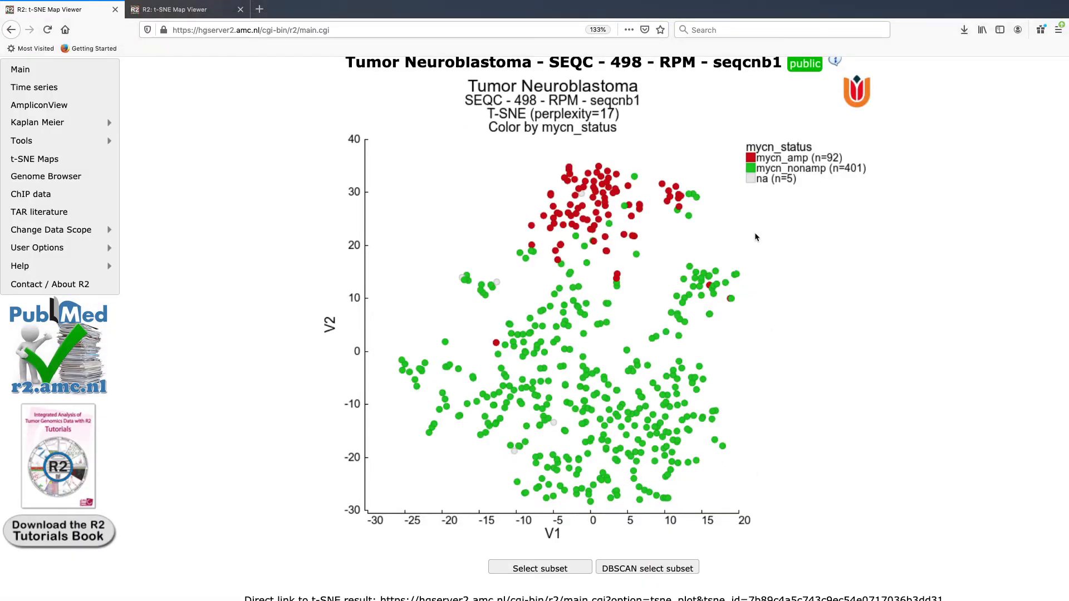
Step: Run DBSCAN clustering with epsilon 4 and min pts 10 and refresh the cluster graph
left_click(637, 569)
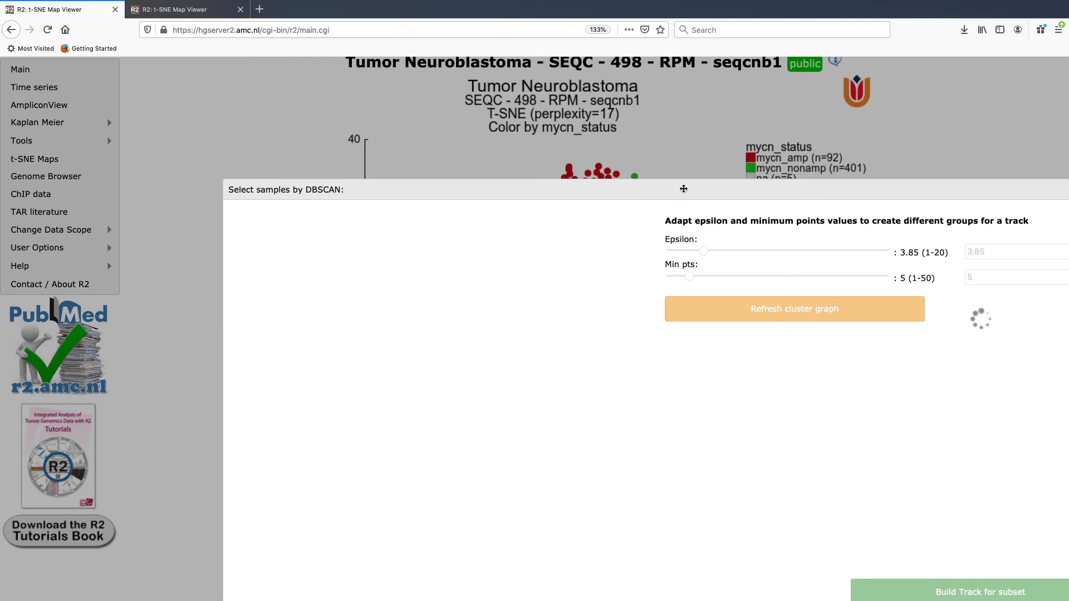
left_click_drag(685, 187, 538, 77)
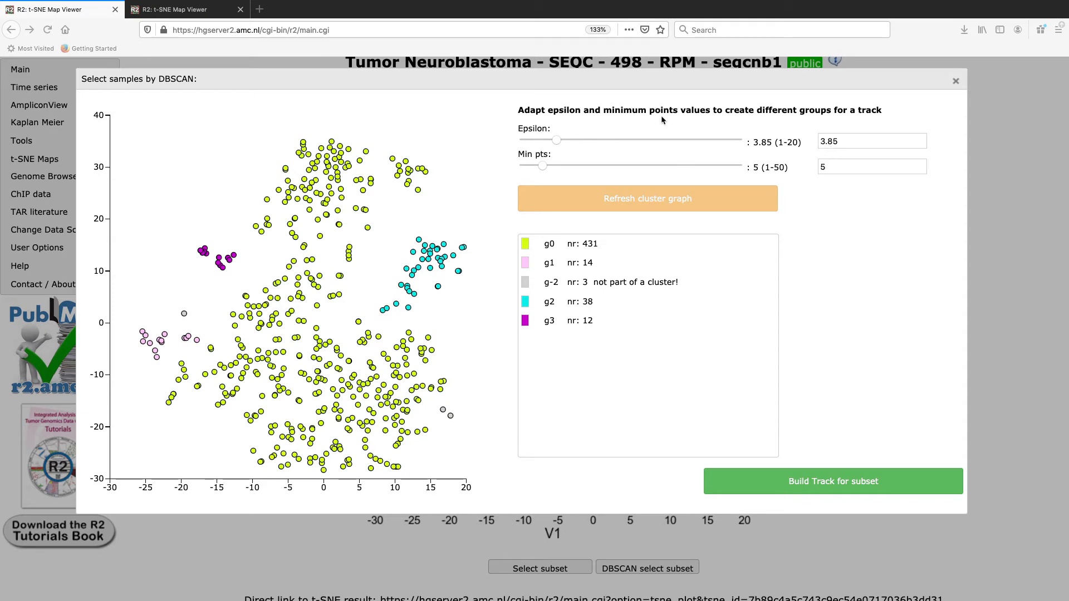
double_click(846, 138)
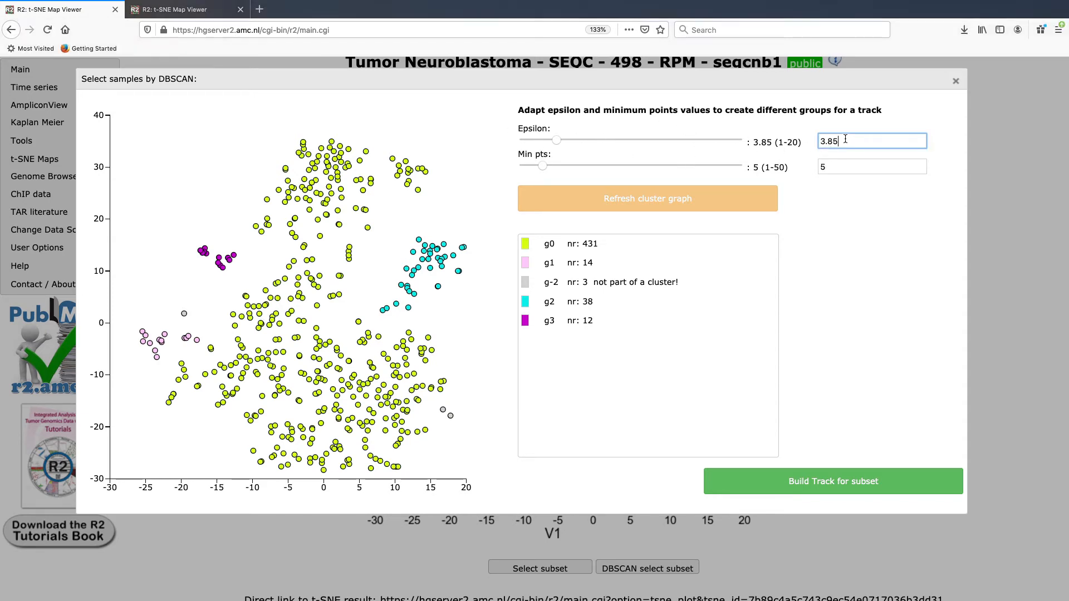
triple_click(845, 138)
type("4")
key("Tab")
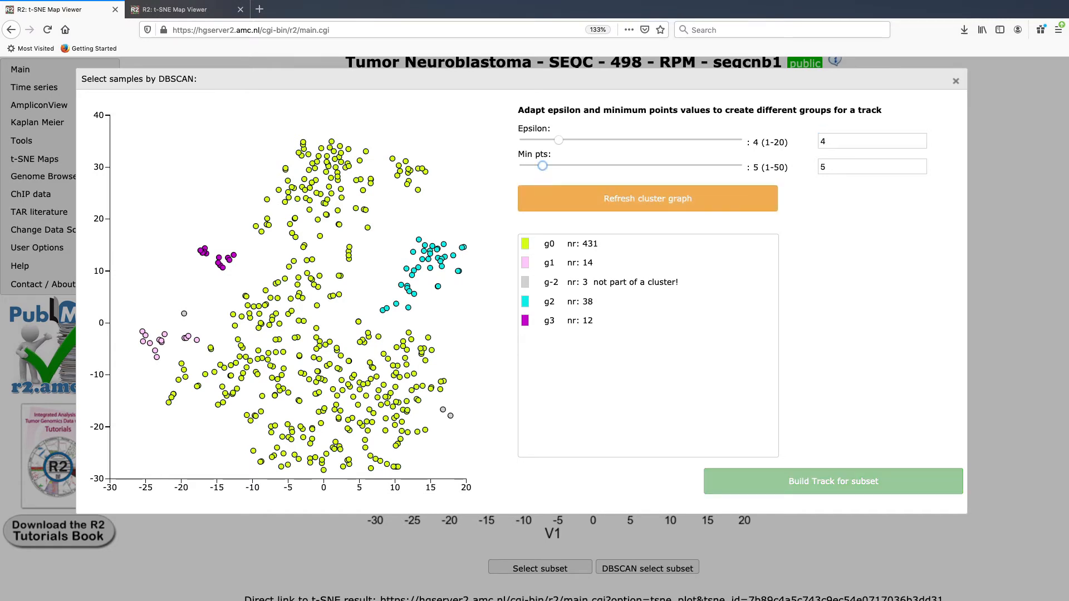
double_click(836, 166)
type("10")
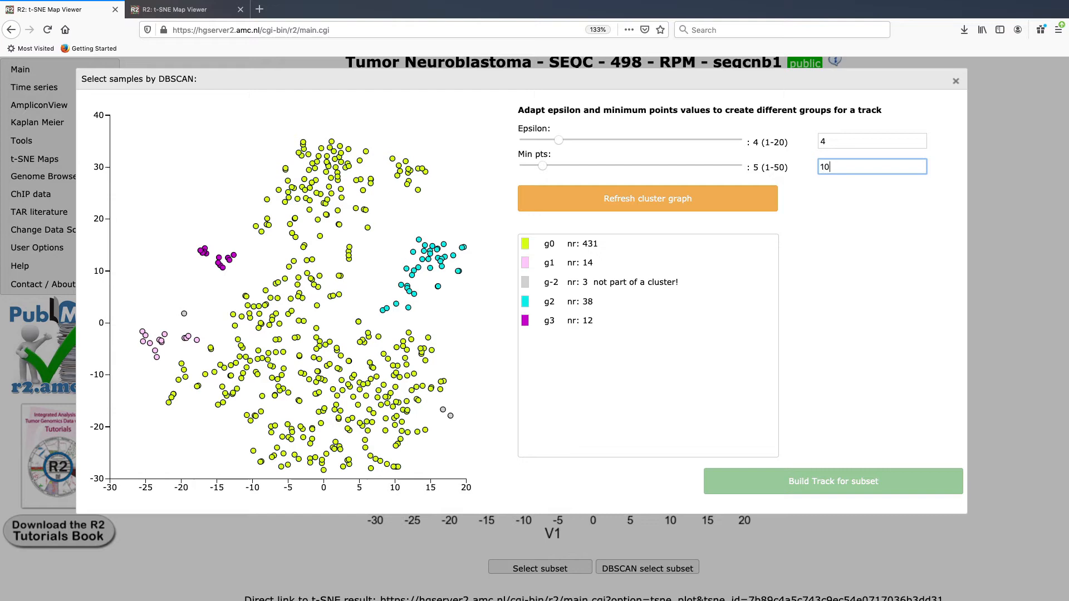
left_click(721, 196)
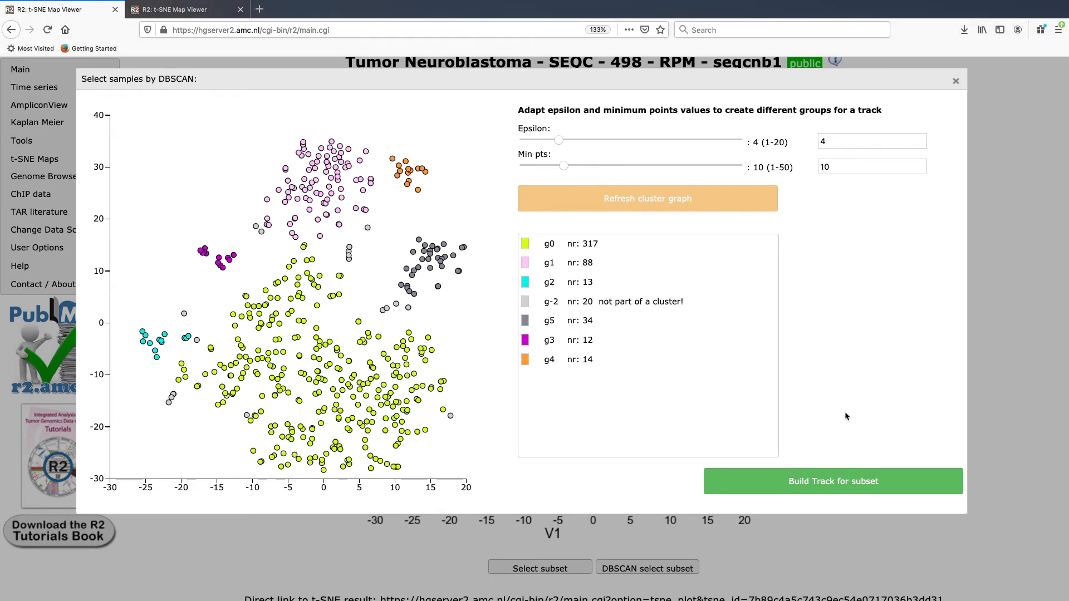
Step: Build a Temporary (24hrs) track named dbscan_minnr_10_epsilon_4 from the DBSCAN groups, then close its page
left_click(833, 487)
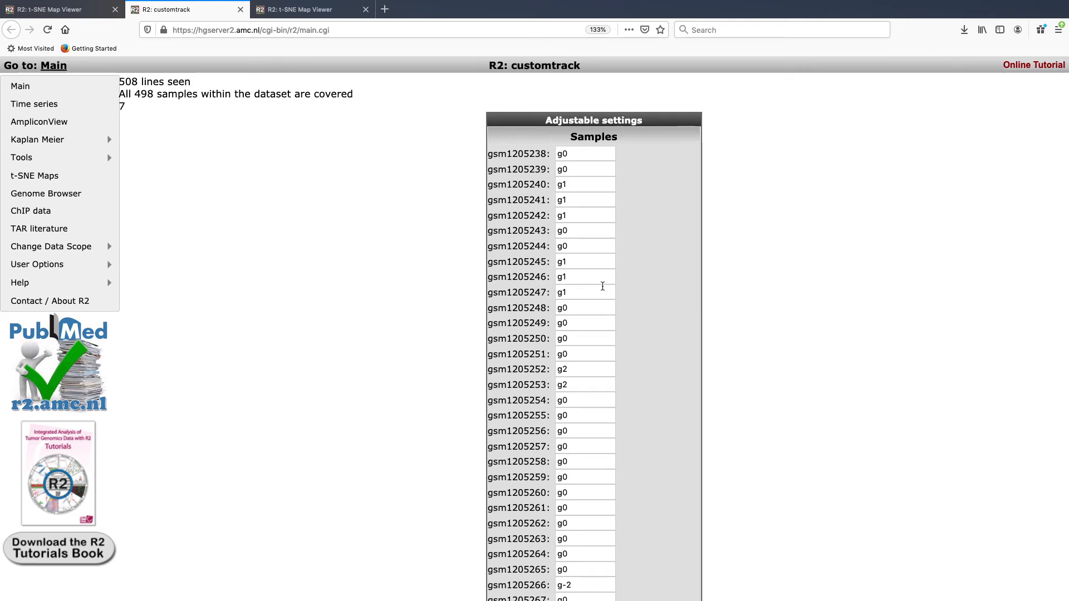
scroll(602, 286, "down", 3)
scroll(603, 286, "down", 20)
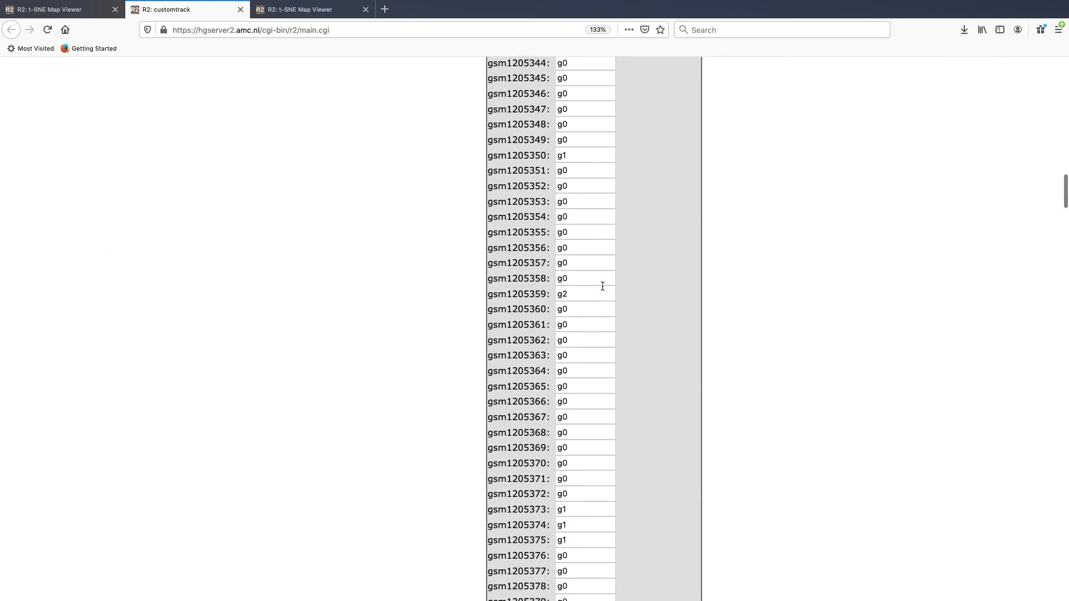
scroll(603, 286, "down", 20)
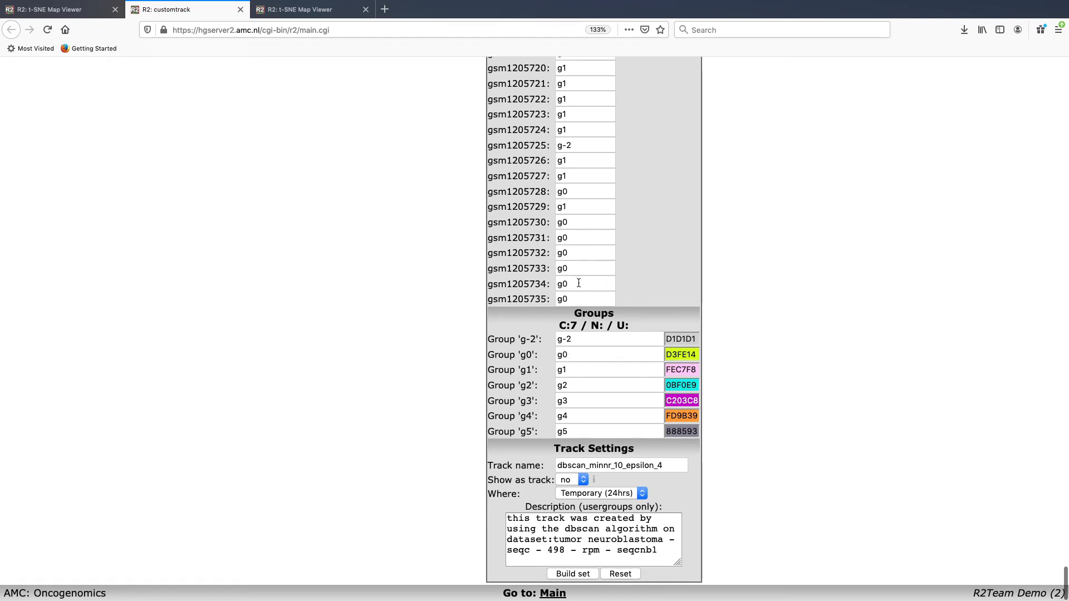
left_click(566, 465)
left_click_drag(566, 465, 668, 464)
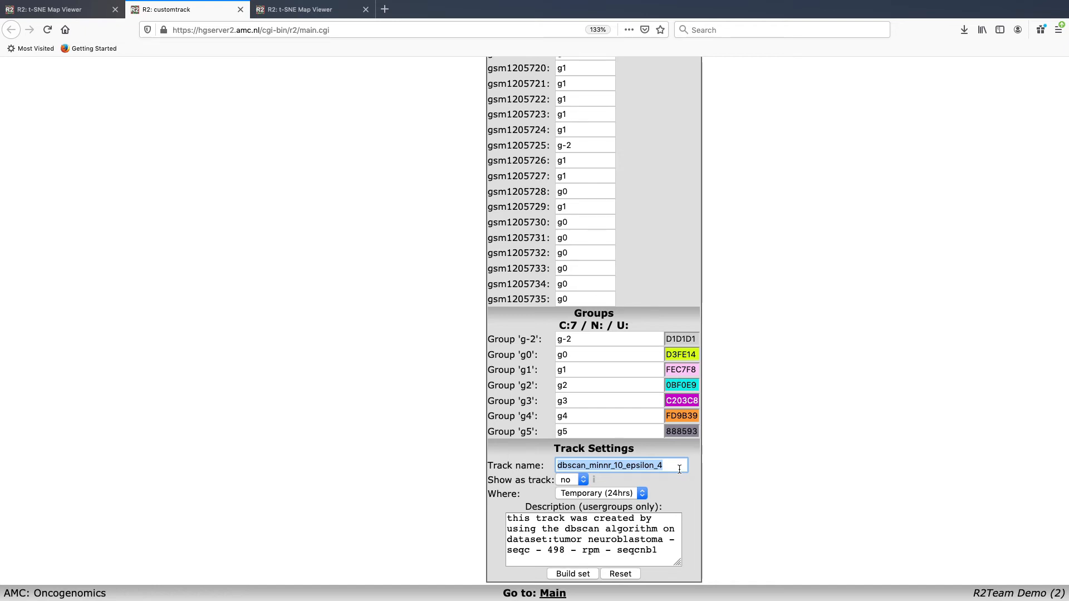
left_click(617, 498)
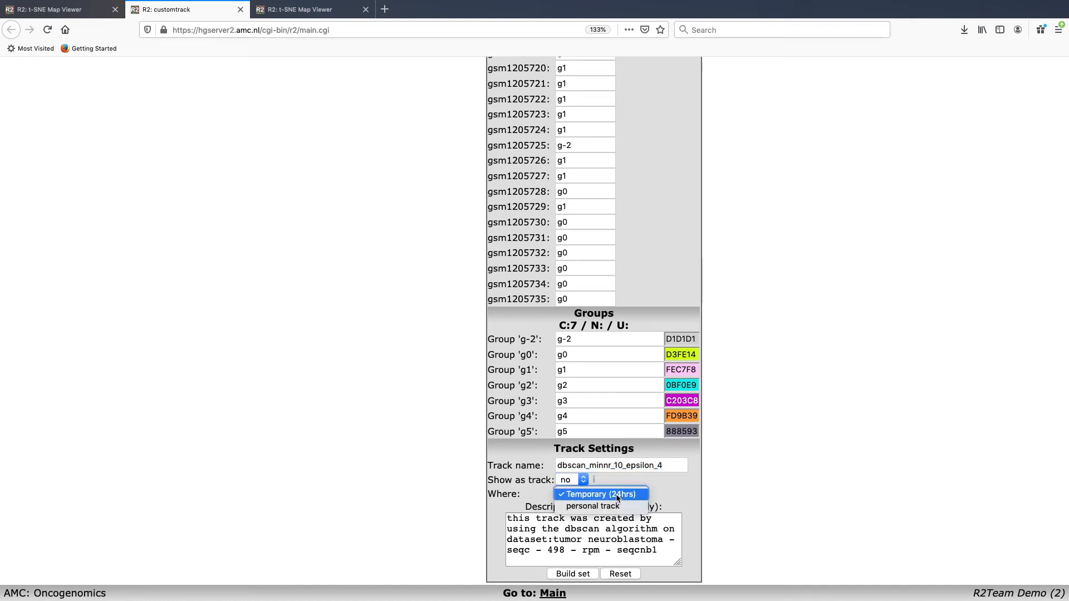
left_click(664, 489)
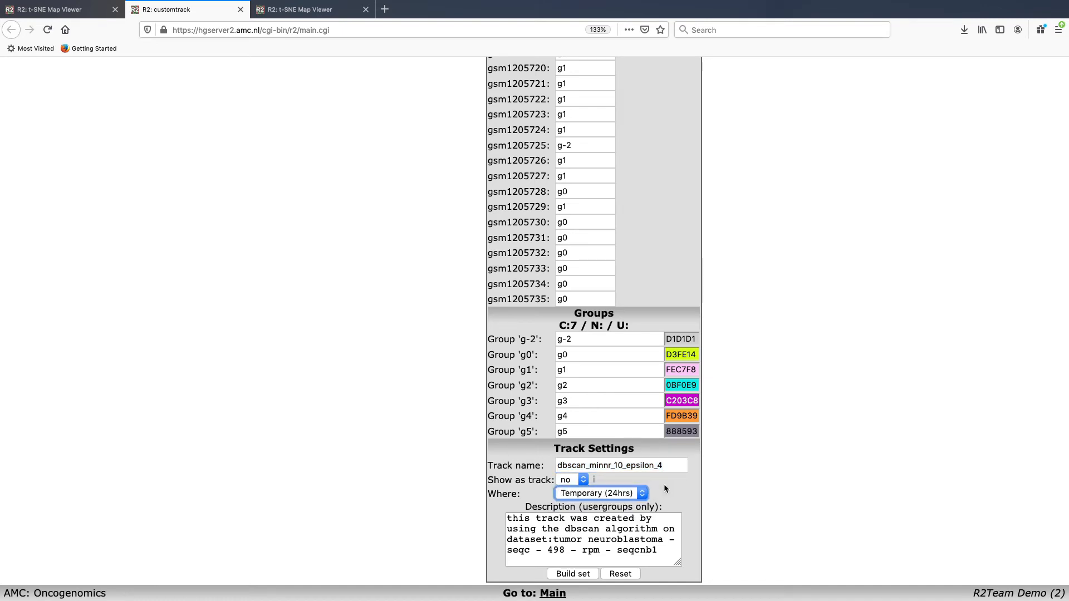
left_click(241, 9)
Step: Colour the t-SNE dots by MYCN gene expression
scroll(820, 343, "down", 3)
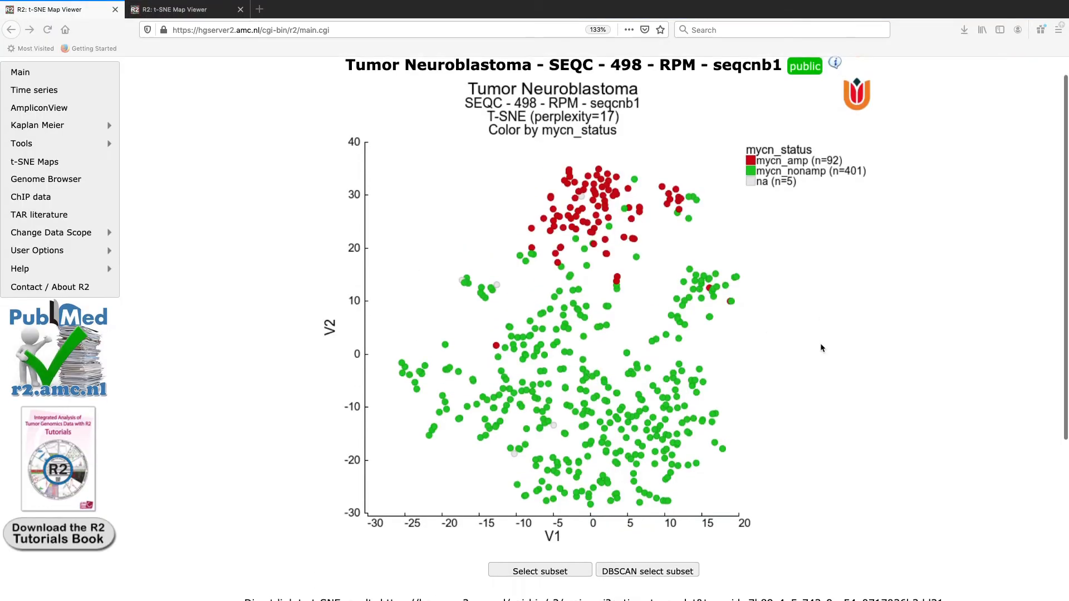
scroll(820, 343, "down", 5)
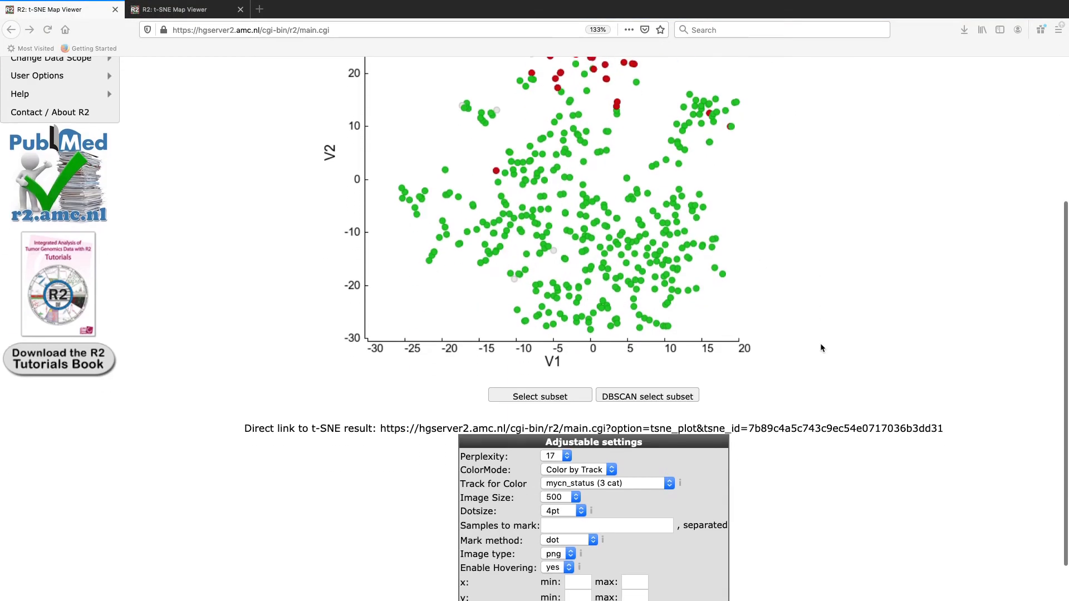
left_click(605, 472)
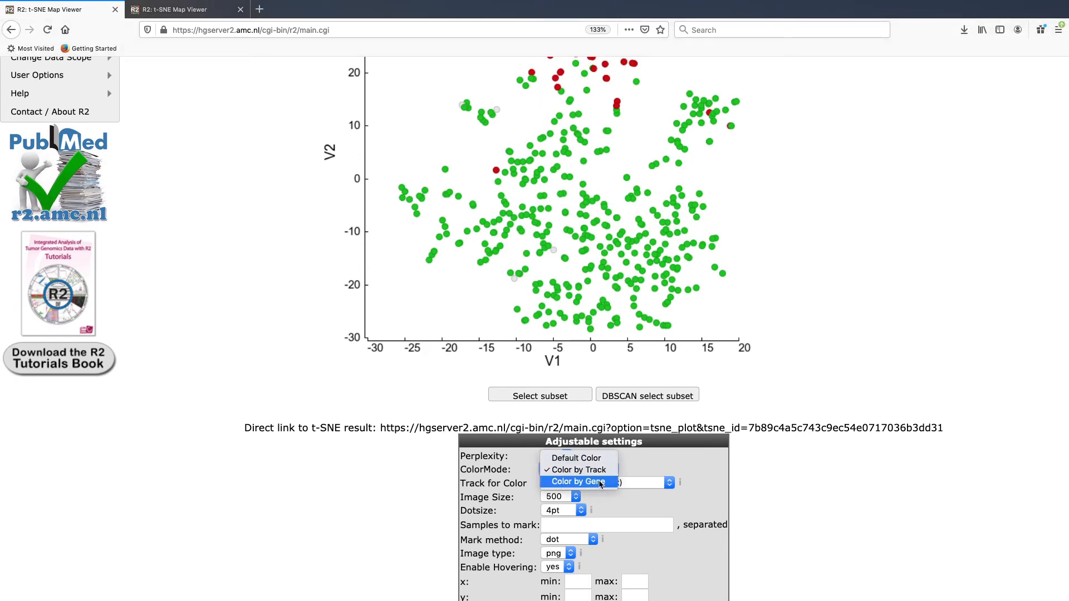
left_click(601, 483)
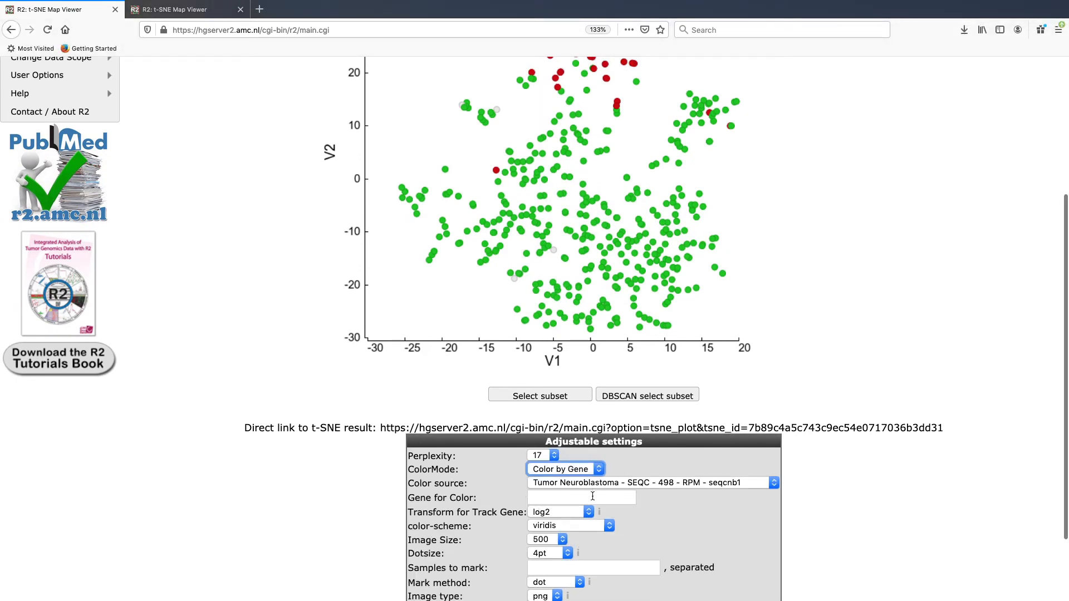
left_click(592, 497)
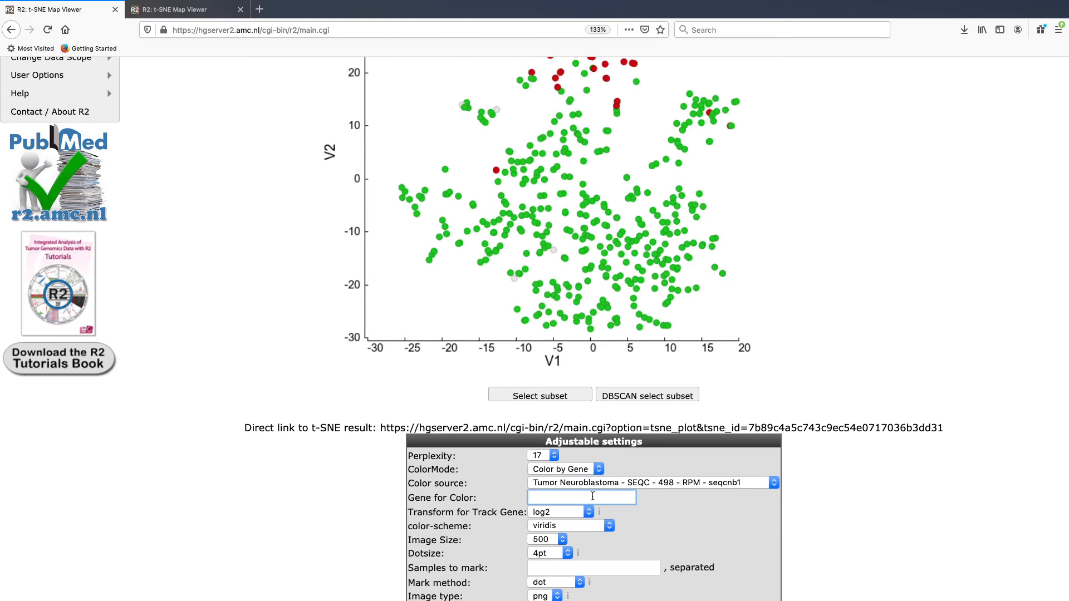
type("MC")
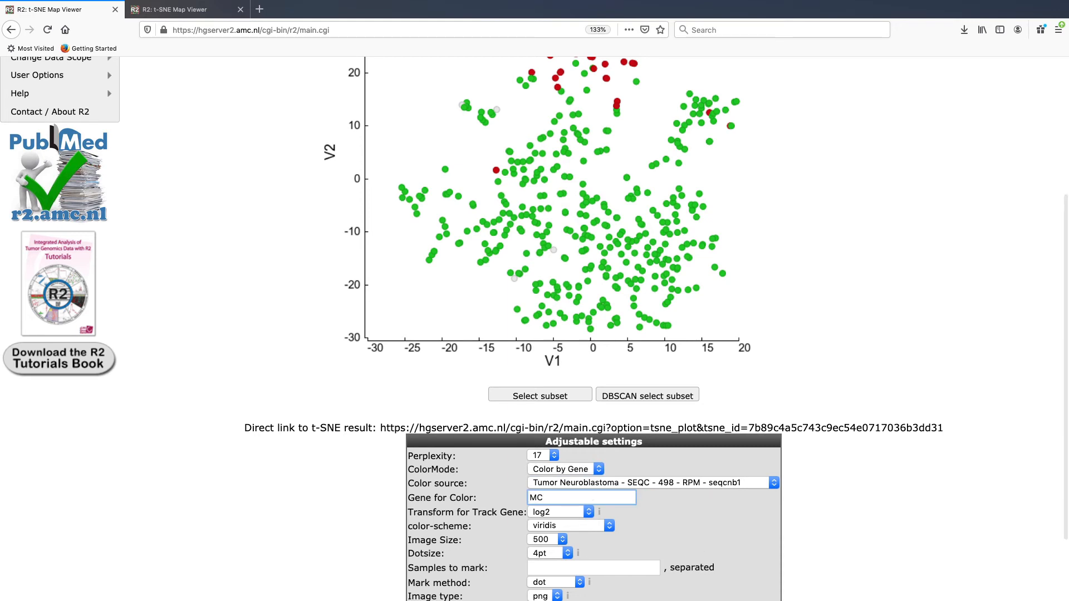
key("BackSpace")
type("YCN")
left_click(585, 518)
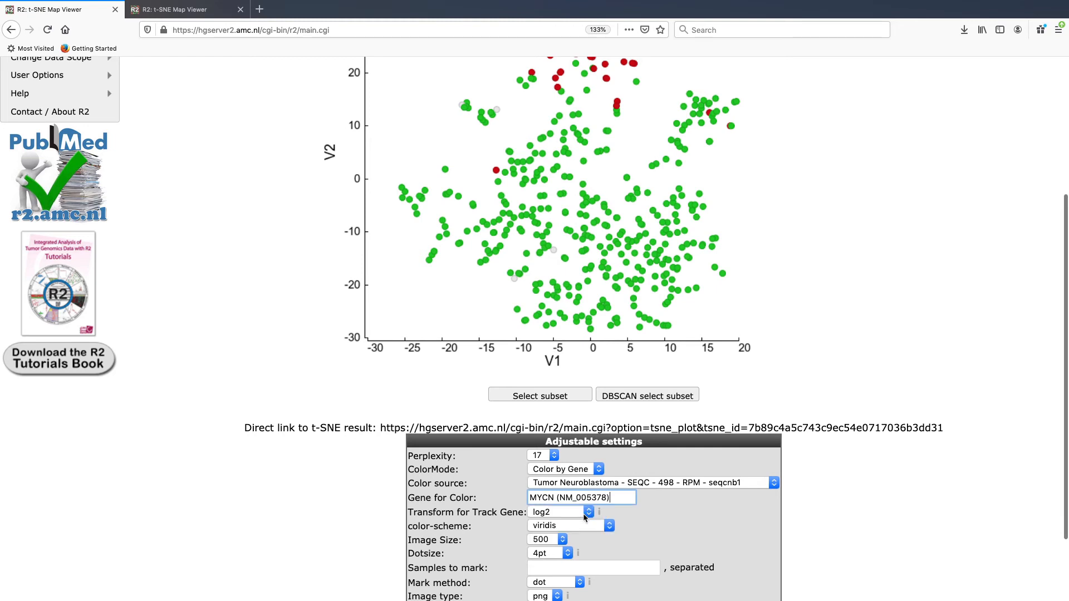
Step: Apply the BuYlRd(7) colour scheme and redraw the map
scroll(696, 505, "down", 3)
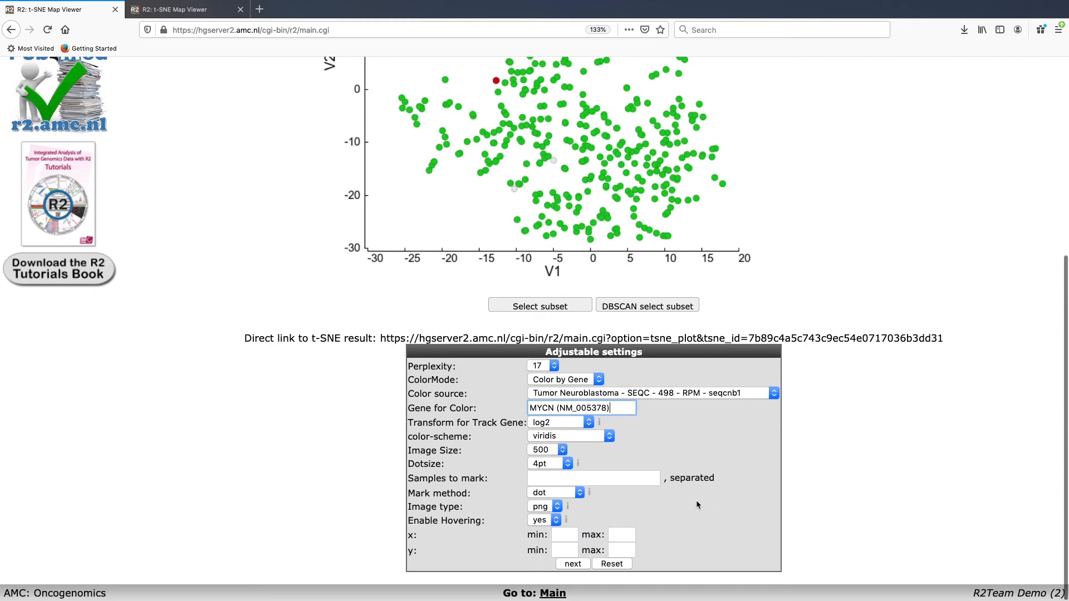
left_click(574, 437)
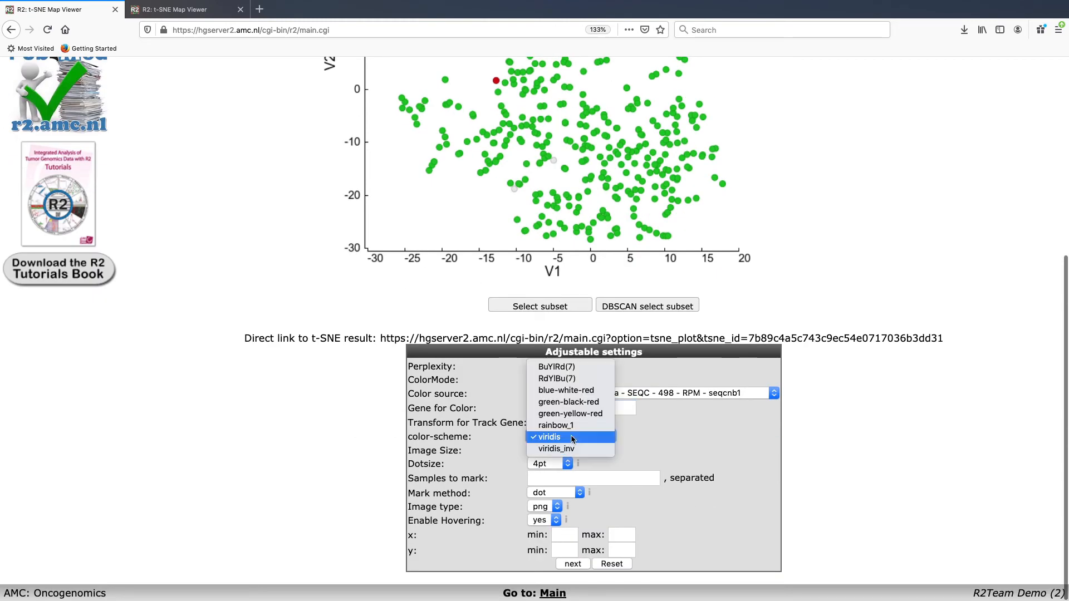
left_click(568, 372)
left_click(579, 565)
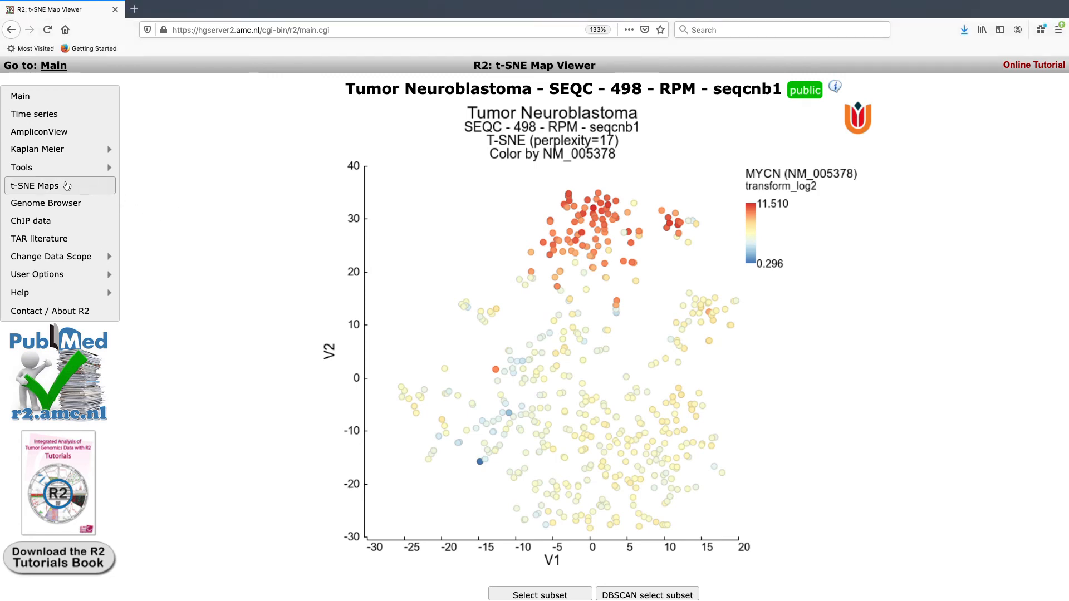
Step: Load the CCLE Broad 917 MAS5.0 cell-line map from the t-SNE Maps collection
left_click(67, 186)
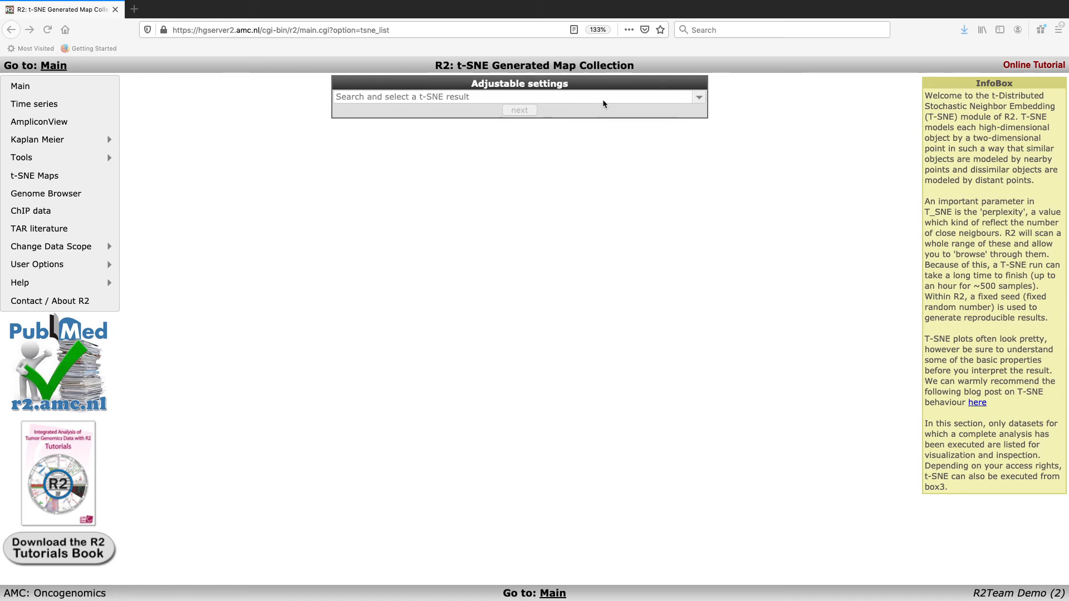
left_click(699, 98)
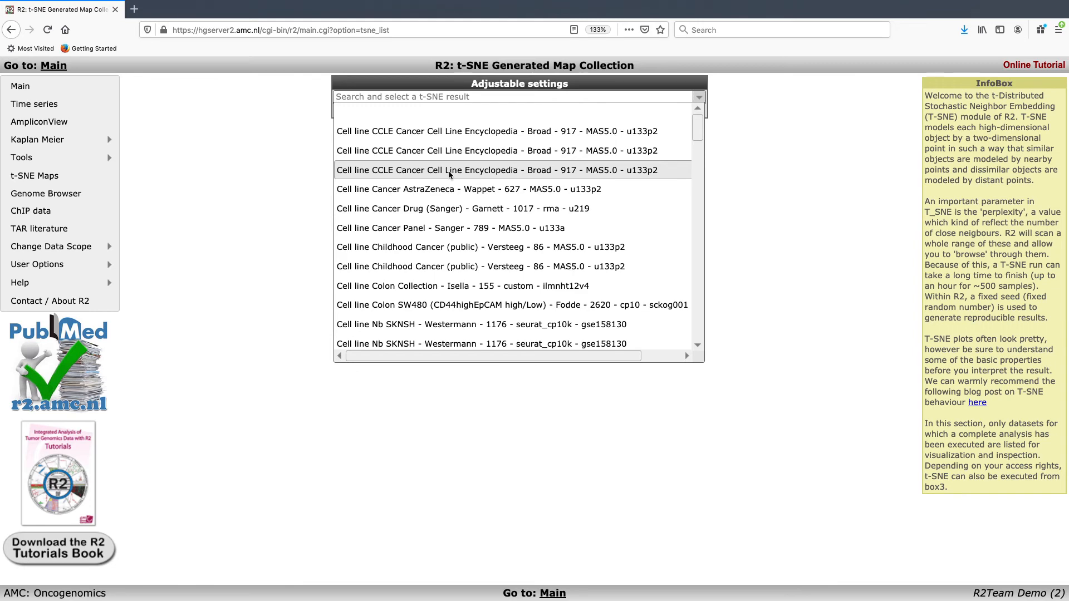
left_click(560, 170)
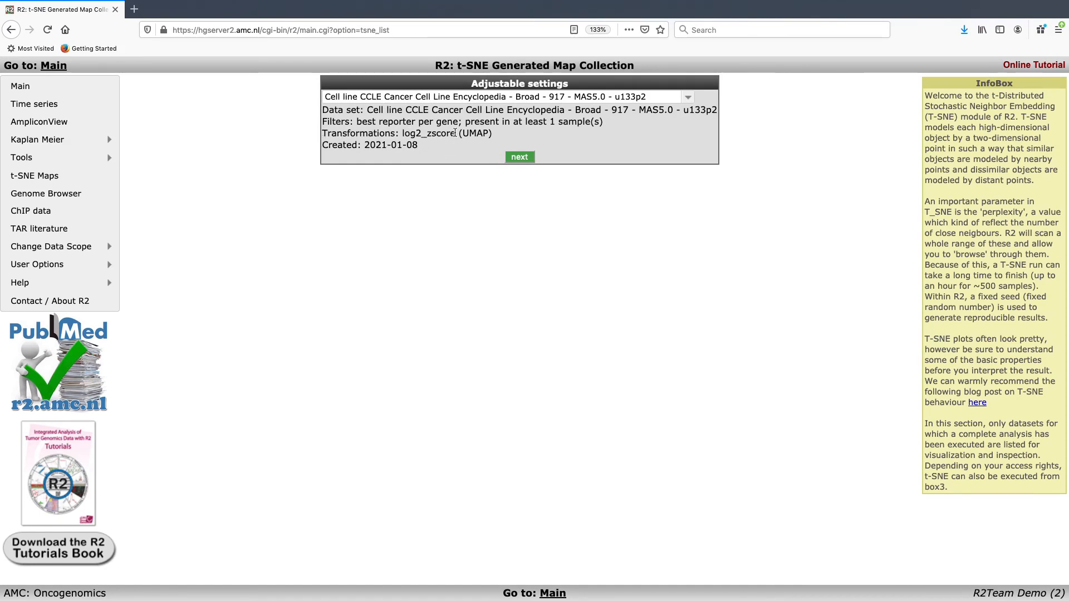
left_click(521, 157)
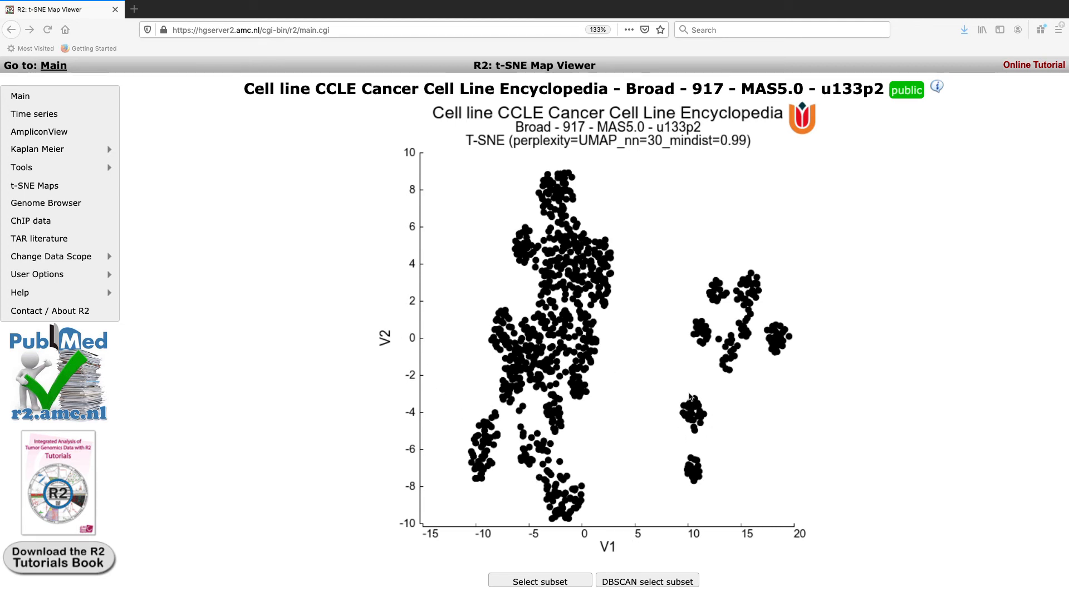
Step: Keep the perplexity setting at UMAP_nn=30_mindist=0.99
scroll(882, 371, "down", 1)
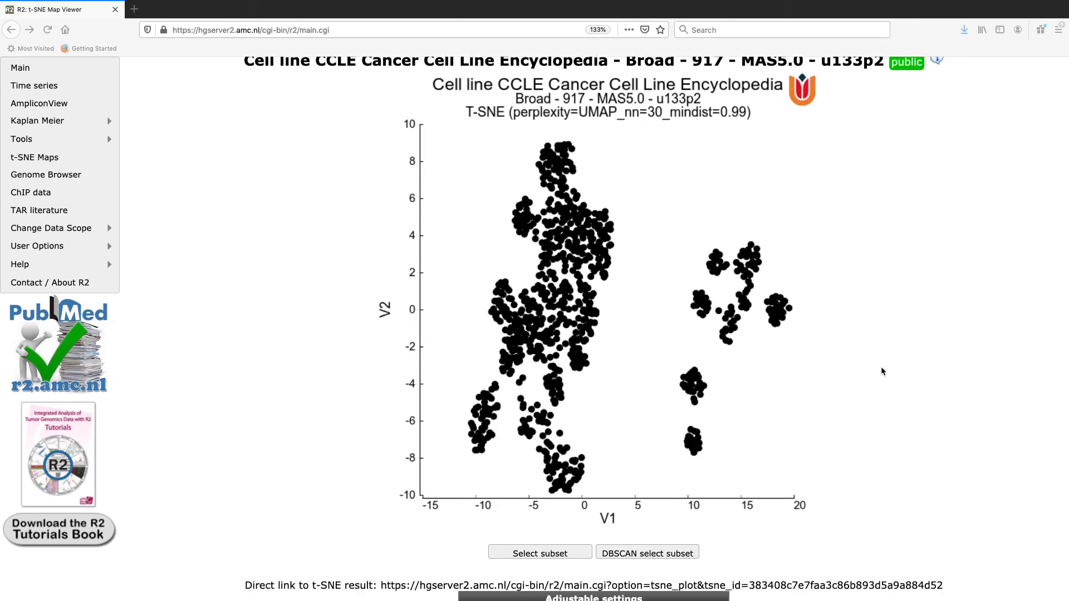
scroll(883, 372, "down", 1)
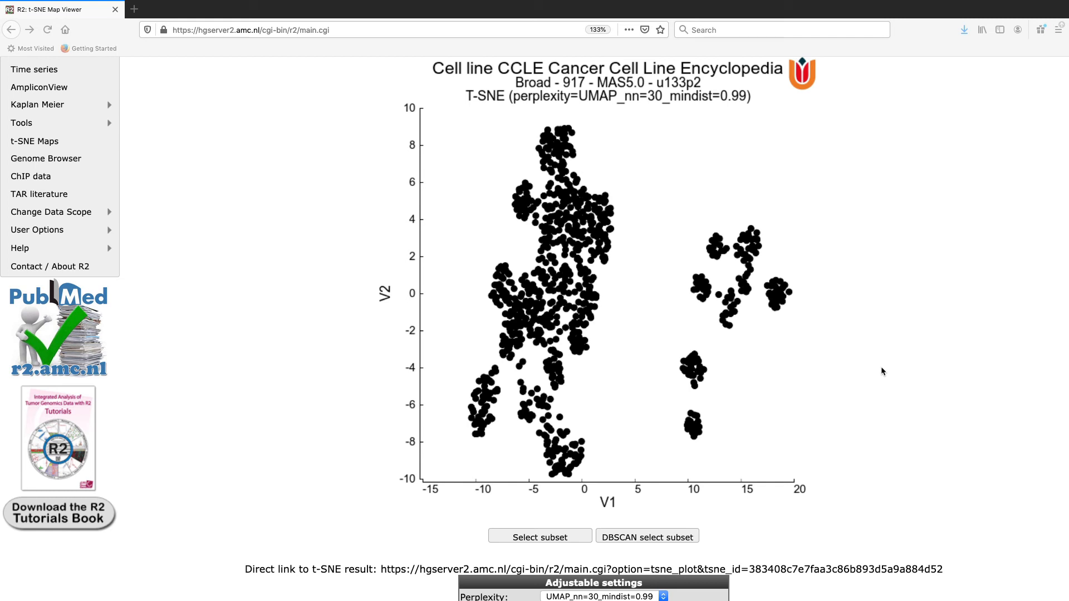
scroll(883, 372, "down", 3)
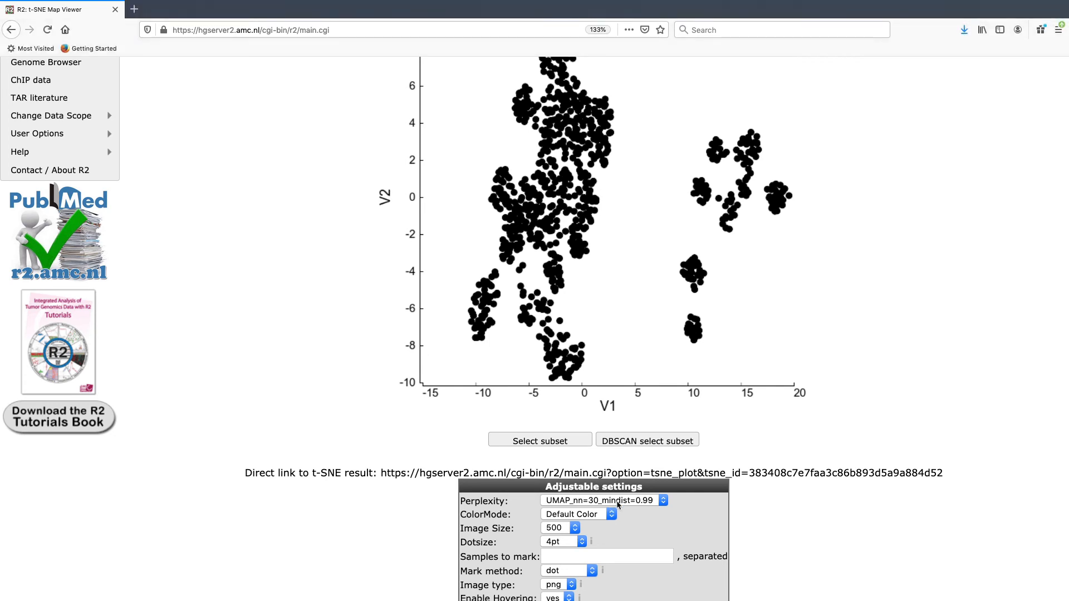
left_click(617, 503)
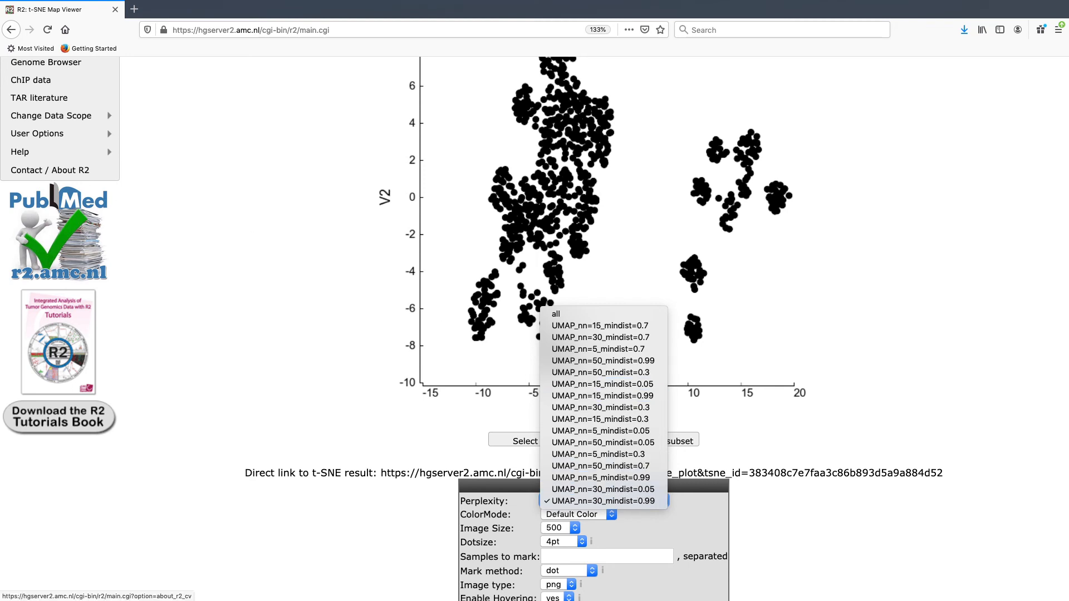
left_click(659, 501)
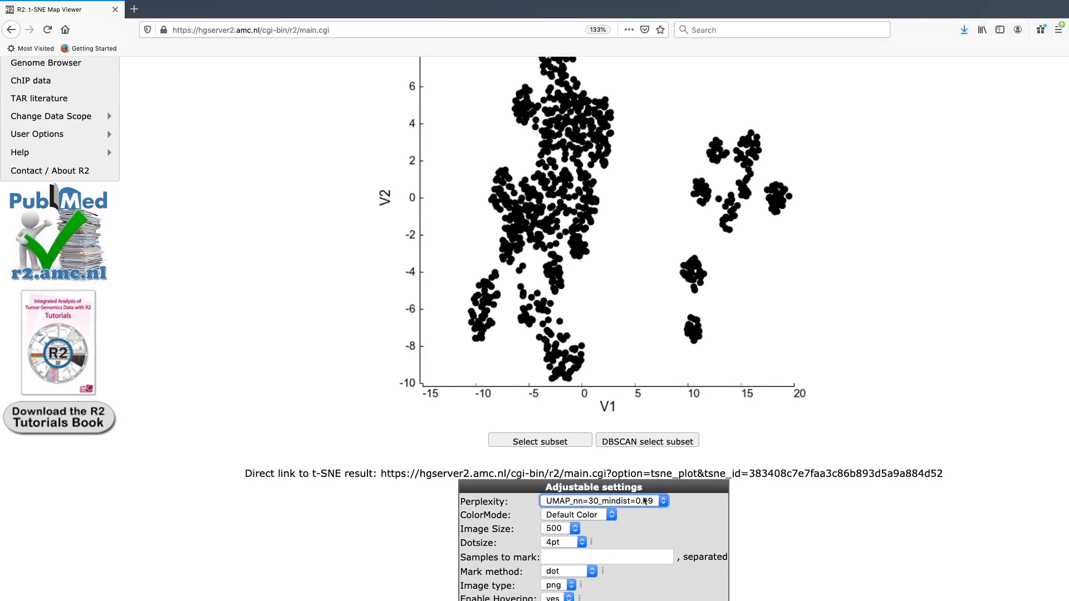
Step: Colour the CCLE map by the histology track (21 categories) and redraw it
scroll(674, 478, "down", 1)
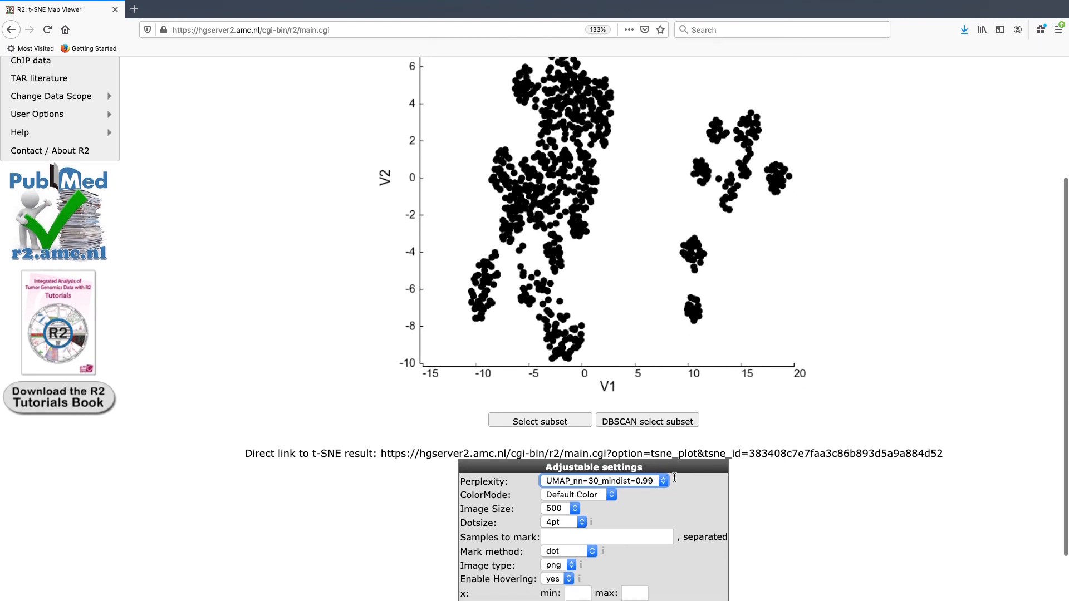
scroll(675, 480, "up", 2)
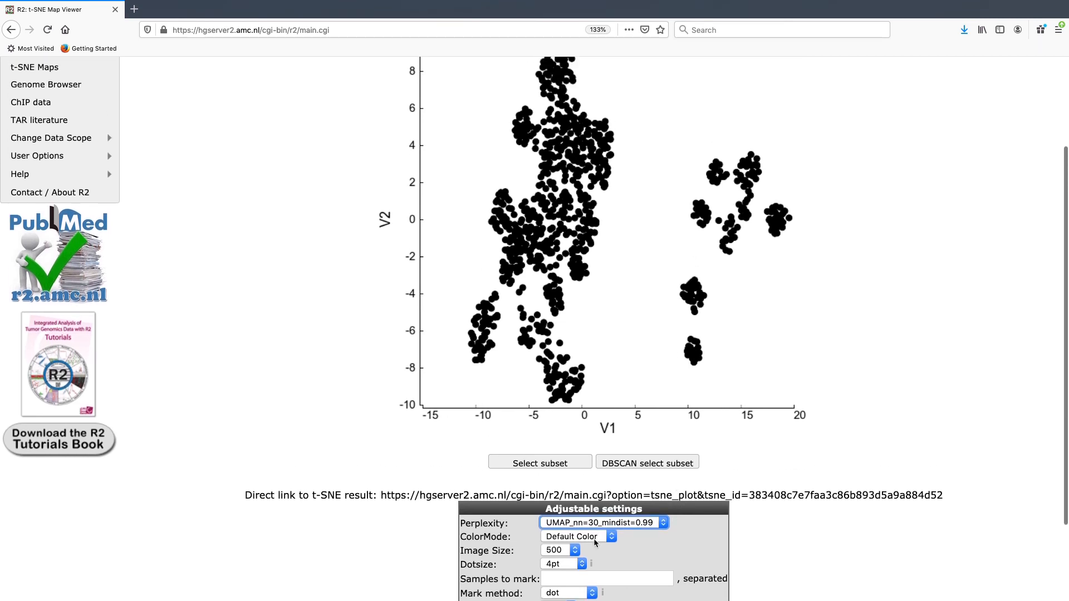
left_click(596, 537)
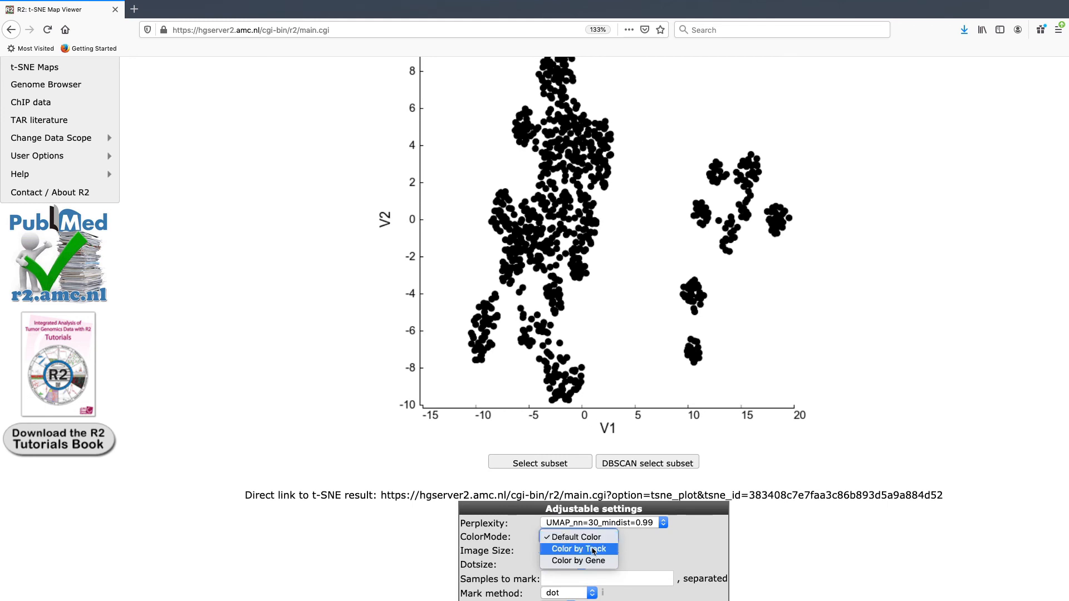
left_click(594, 550)
left_click(594, 550)
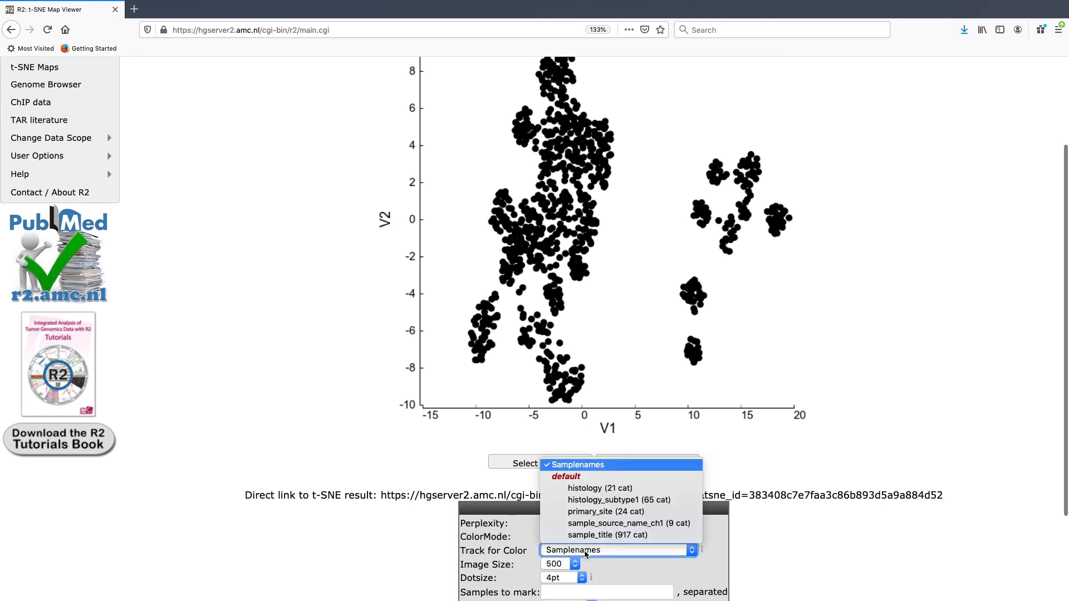
left_click(596, 488)
scroll(587, 529, "down", 3)
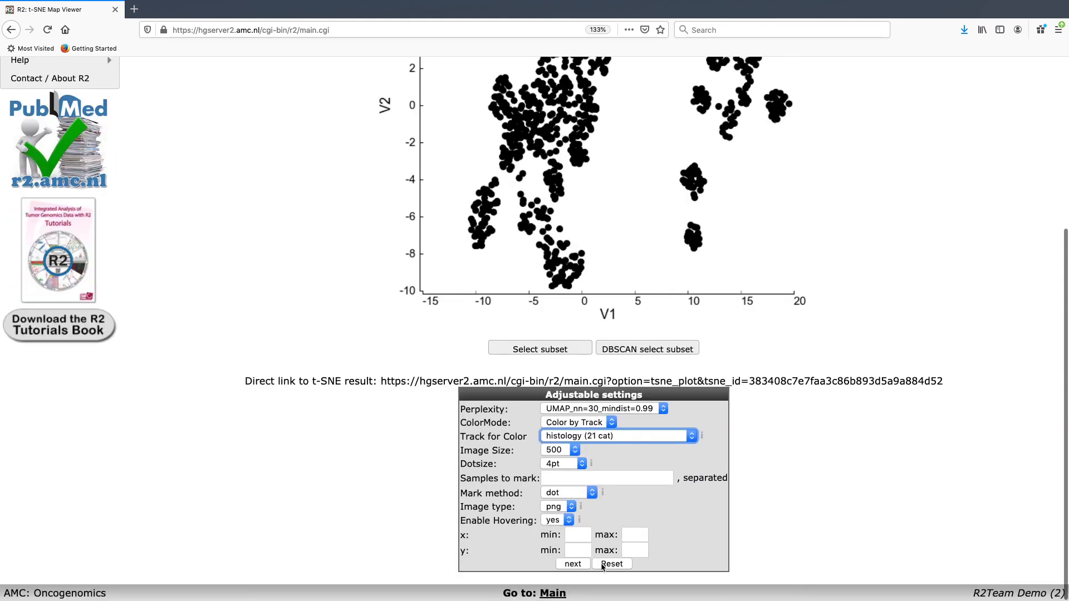
left_click(573, 564)
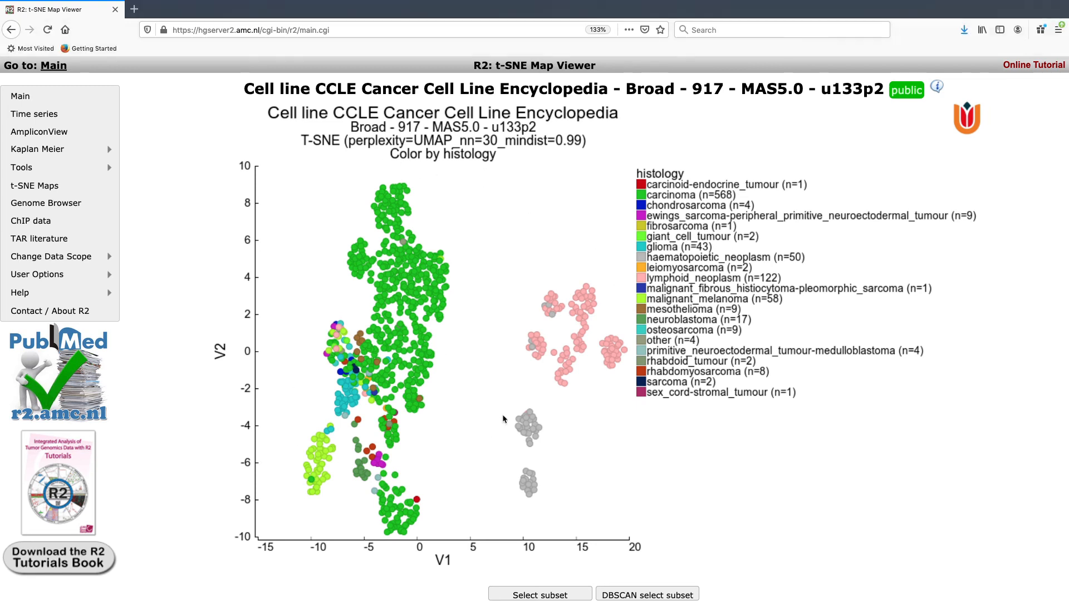
mouse_move(518, 428)
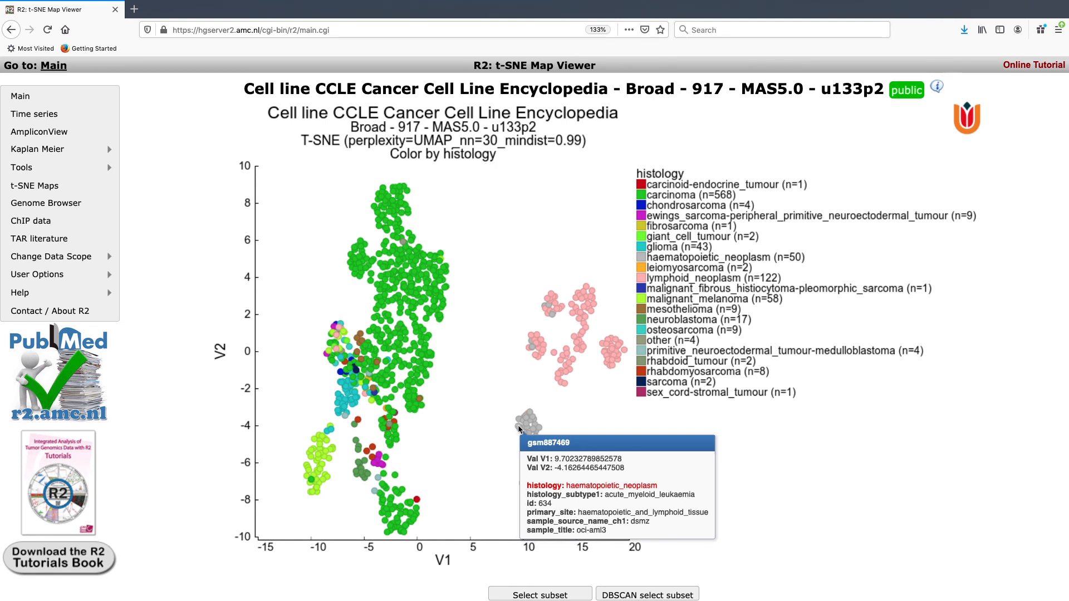
mouse_move(561, 383)
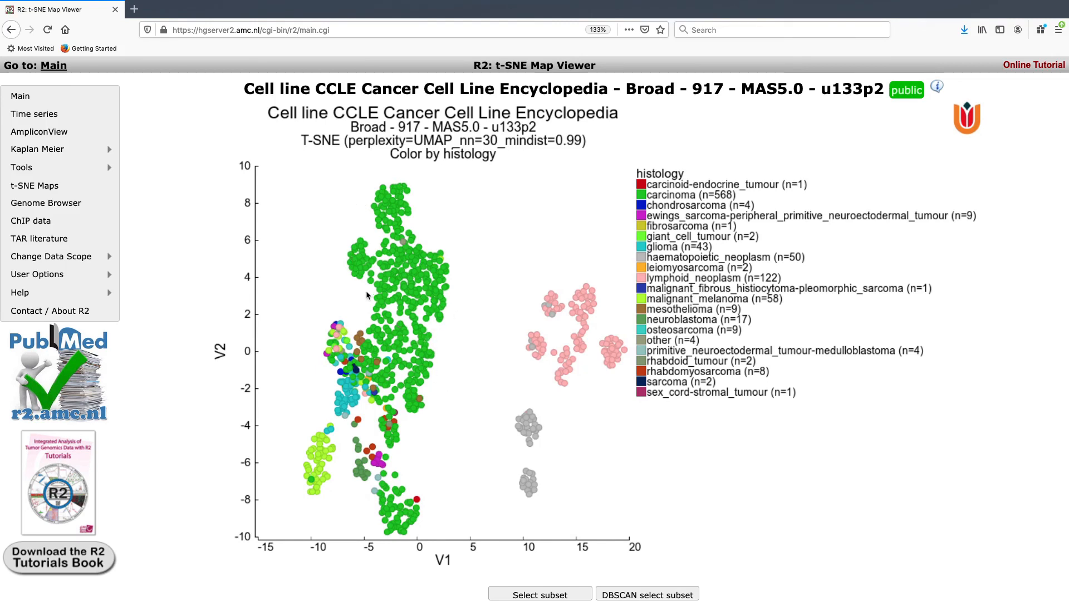
mouse_move(365, 479)
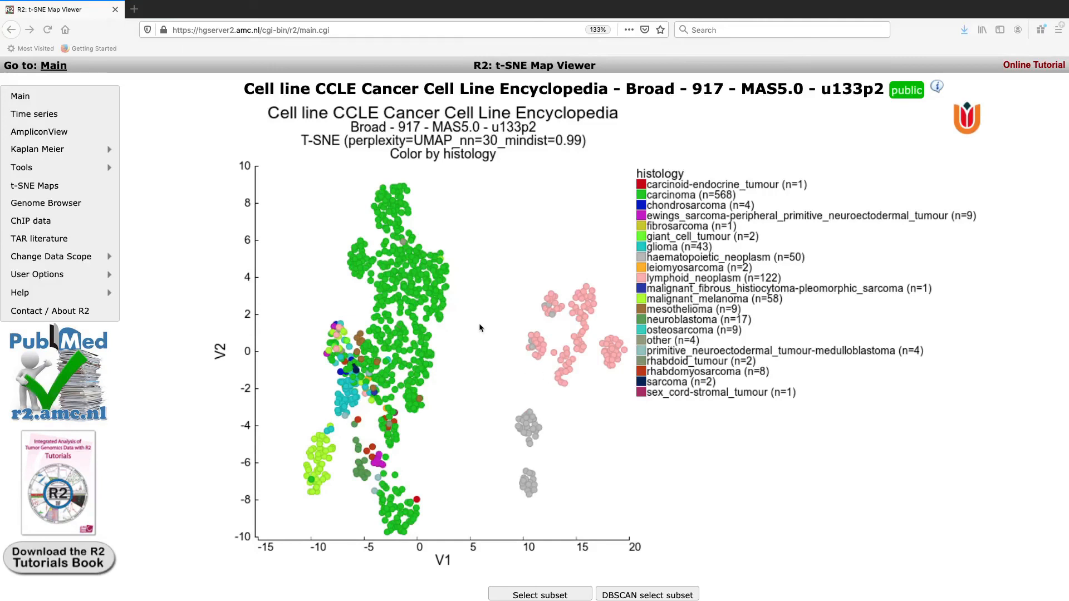
scroll(480, 328, "down", 1)
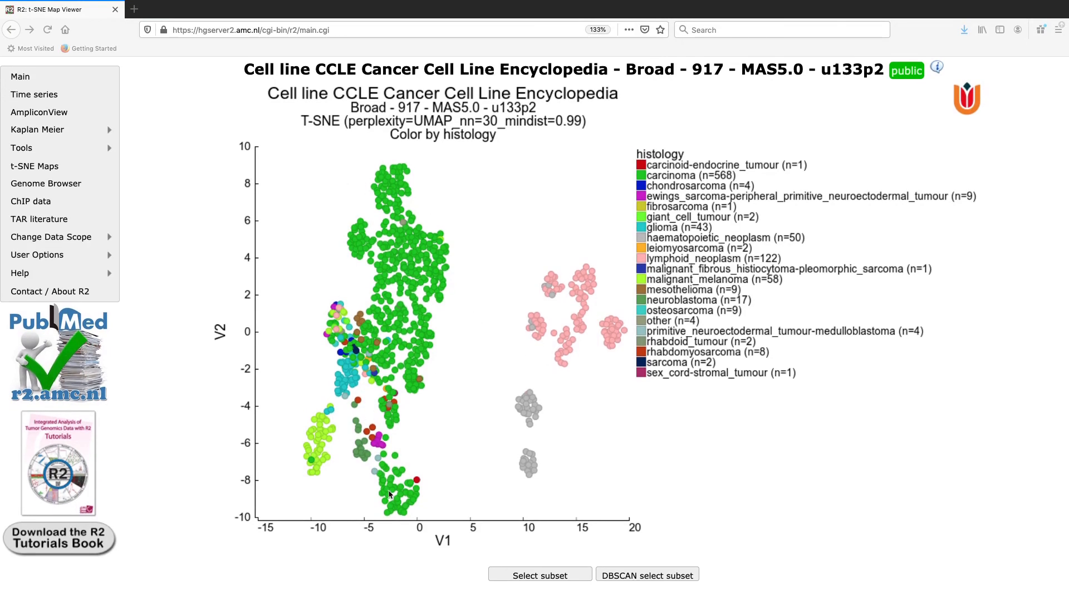
Step: Recolour the CCLE UMAP by histology_subtype1 (65 categories) and review the subtype legend
scroll(450, 176, "down", 5)
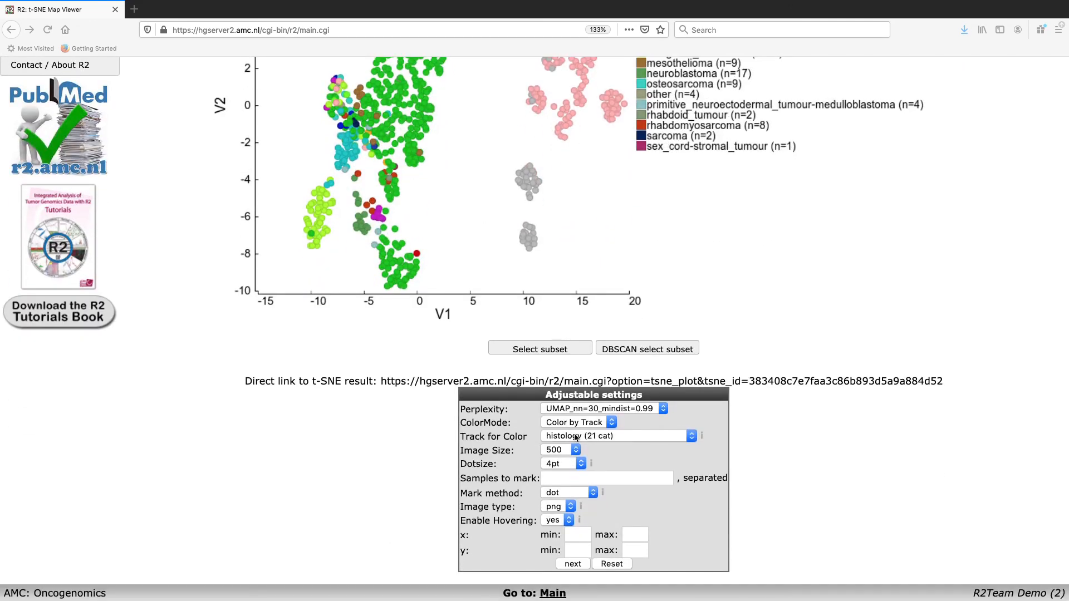
left_click(576, 437)
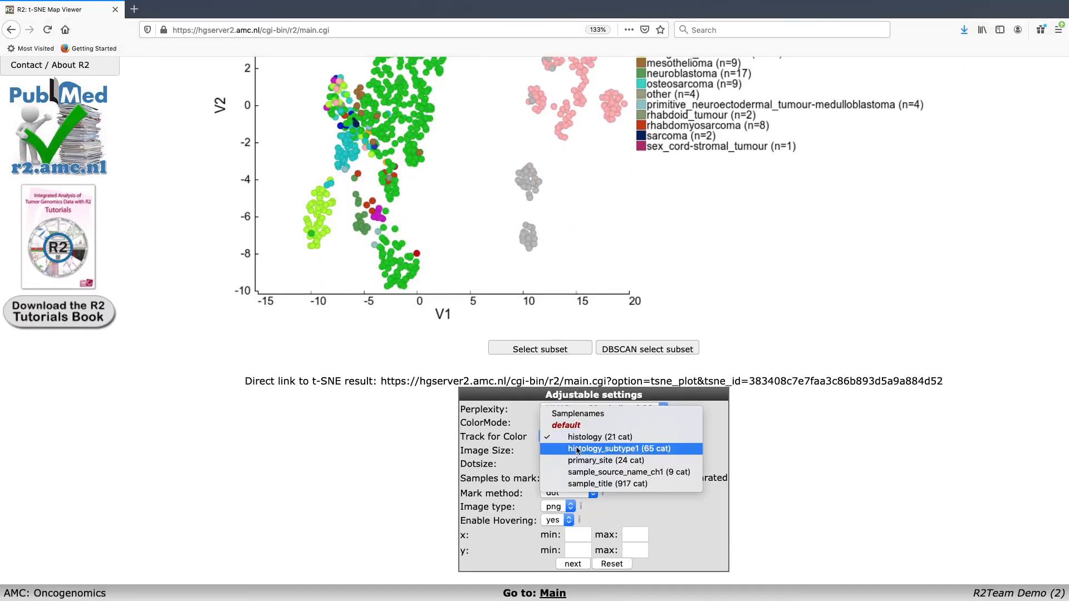
left_click(577, 450)
left_click(580, 565)
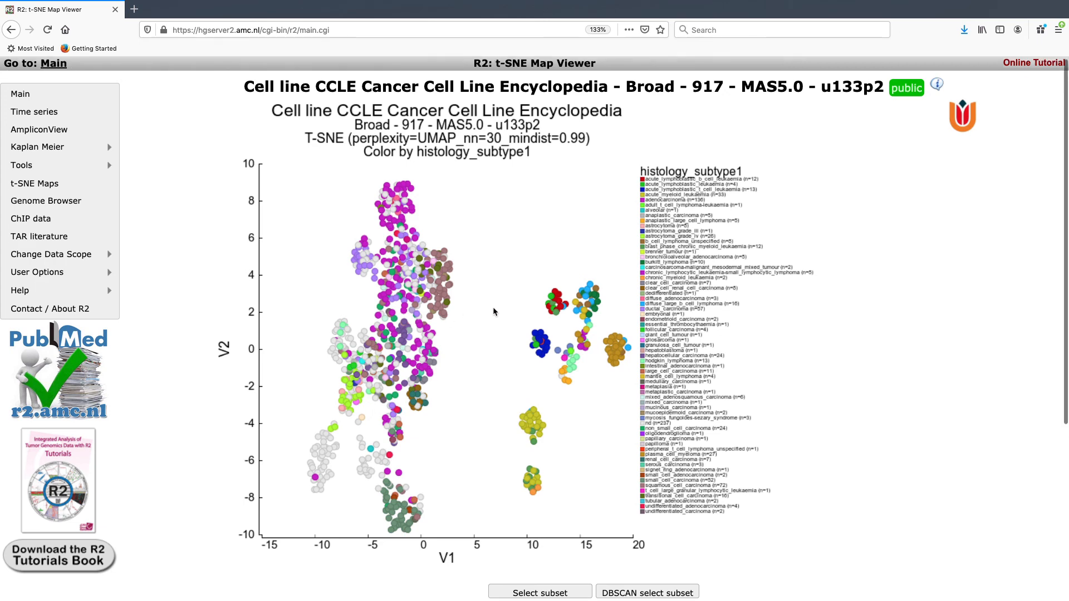
scroll(492, 312, "down", 3)
scroll(493, 312, "up", 3)
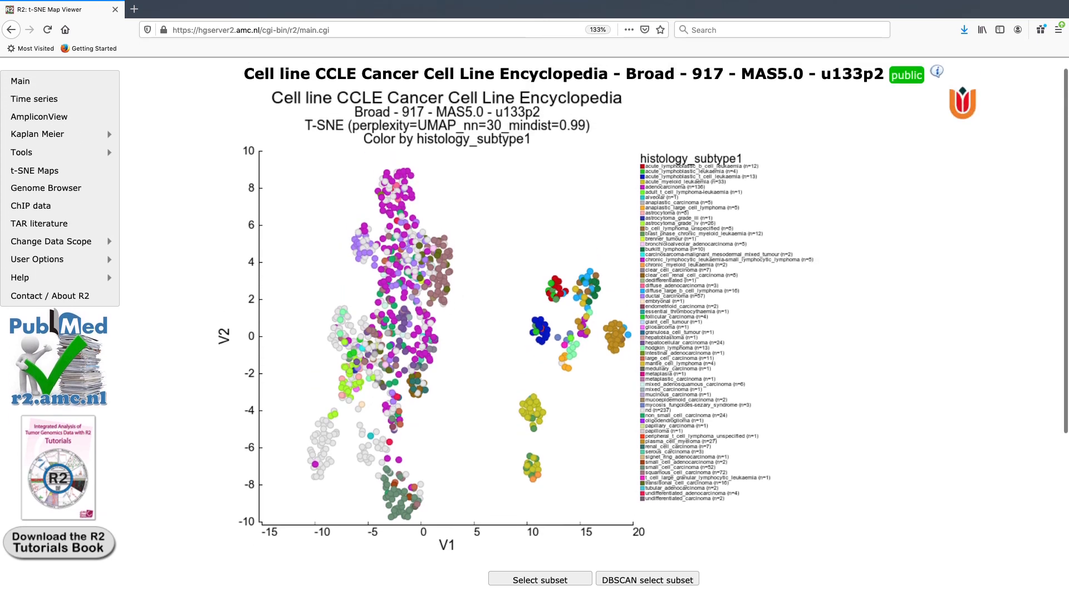